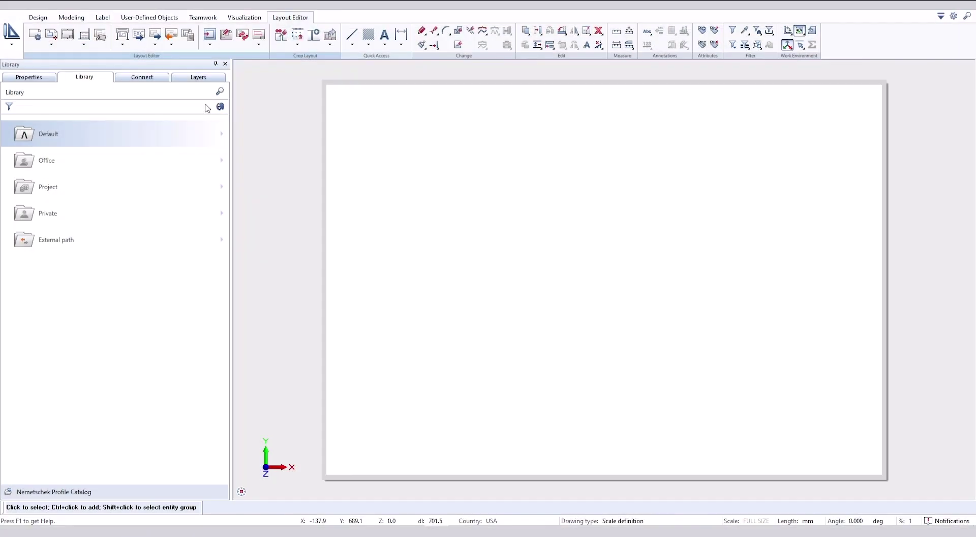
Step: Set the layout's title block to the layout legend '1 With logo, last index at top'
left_click(35, 34)
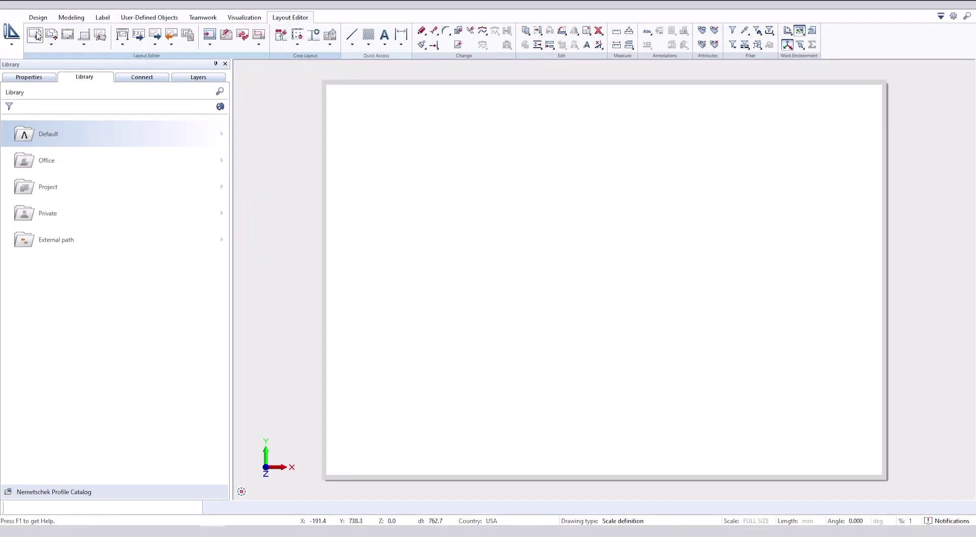
left_click(118, 344)
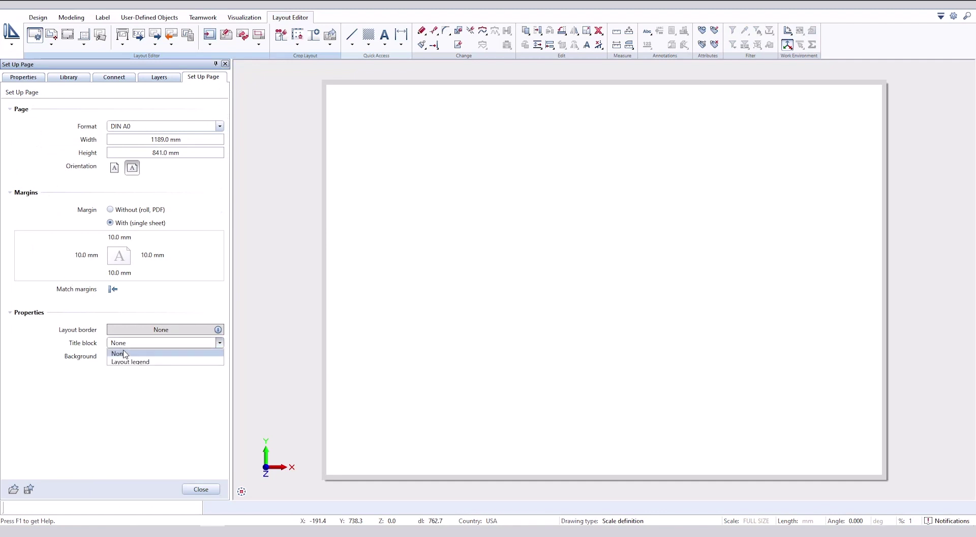
left_click(127, 361)
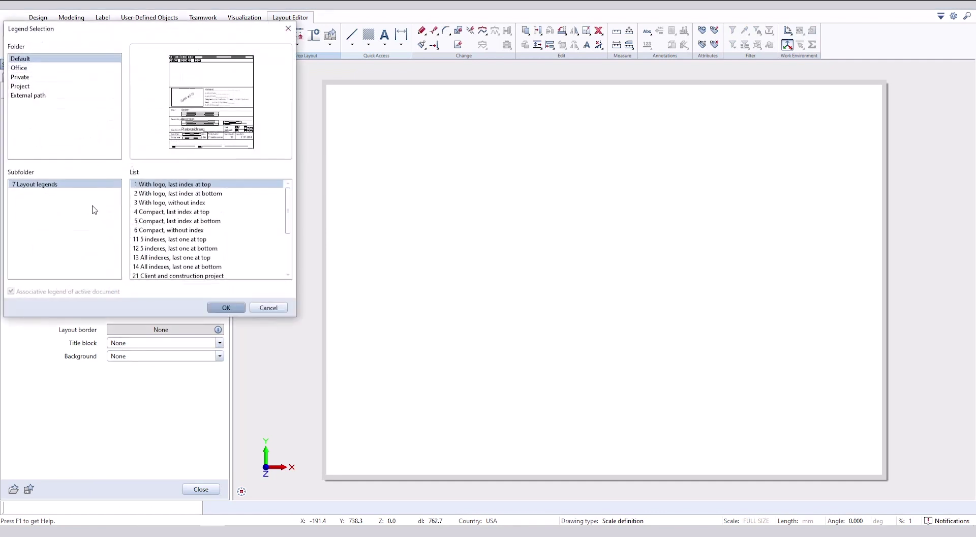
left_click(170, 198)
left_click(177, 222)
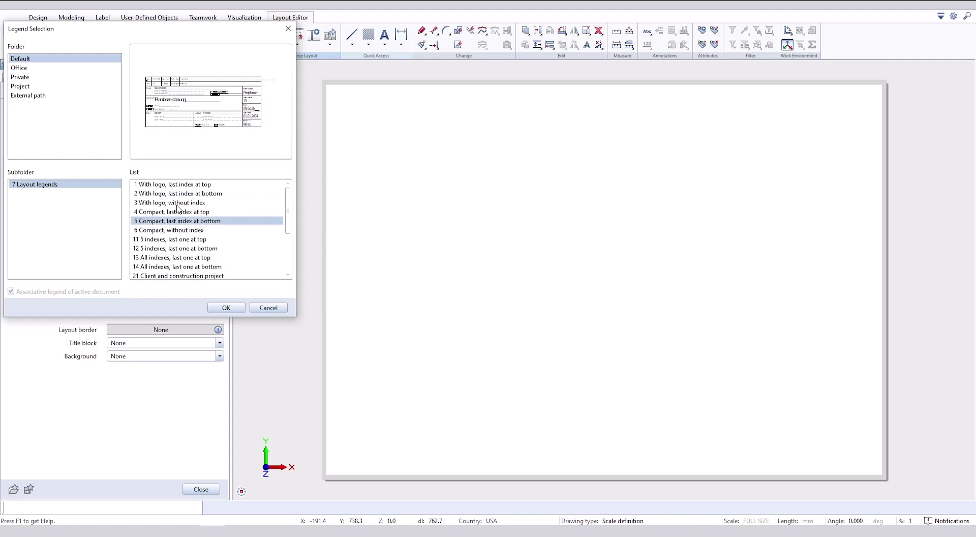
left_click(177, 204)
left_click(182, 185)
left_click(224, 307)
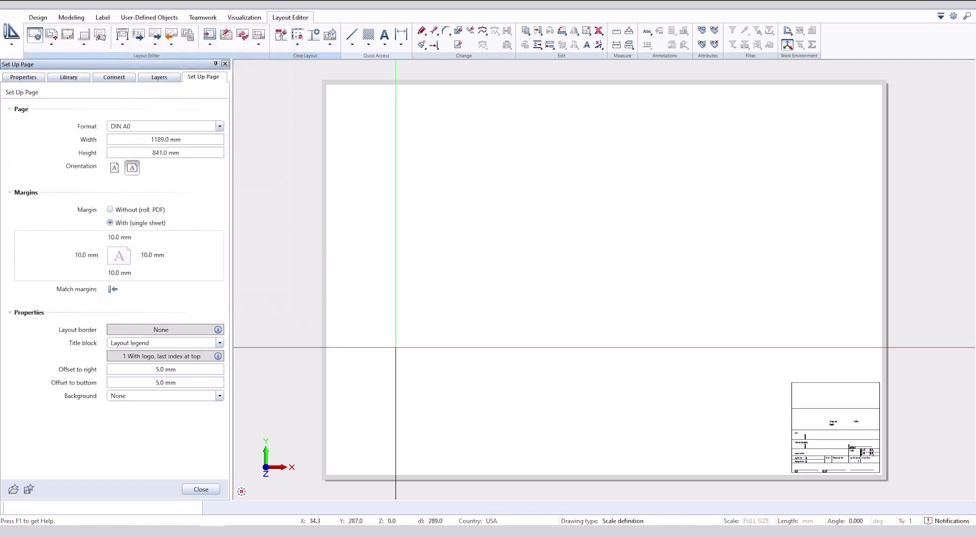
scroll(747, 406, "up", 3)
scroll(746, 409, "up", 3)
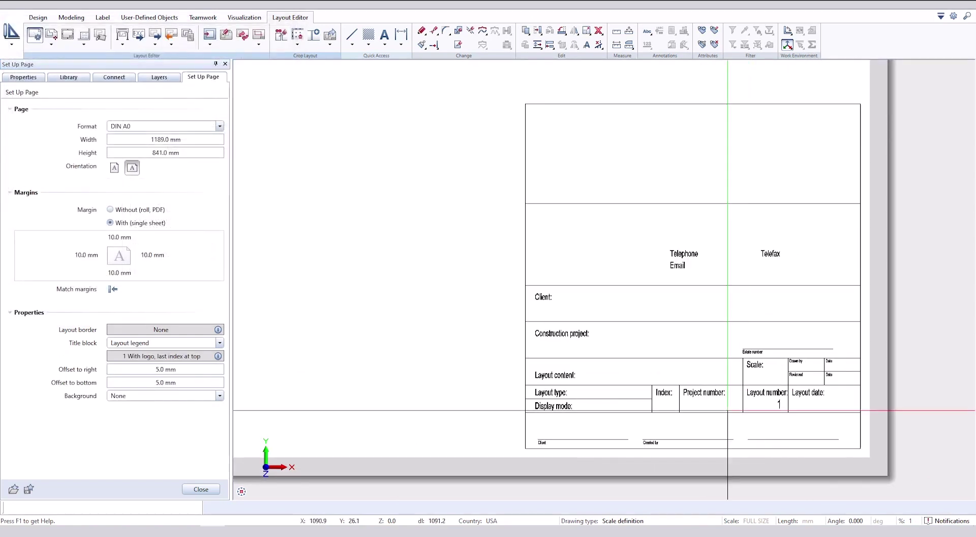
key("Escape")
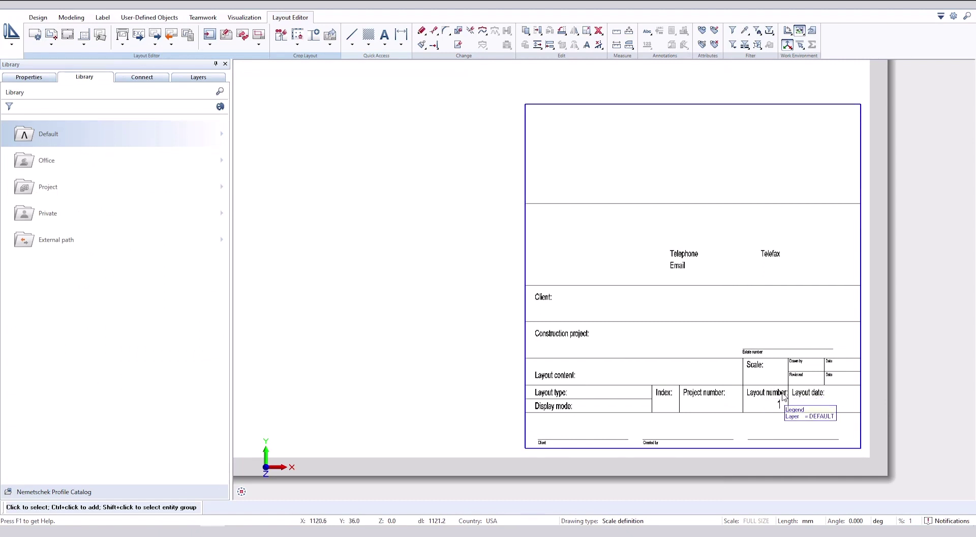
Step: Switch from the layout back to the empty drawing Plan 3 via the Visualization tab
left_click(252, 20)
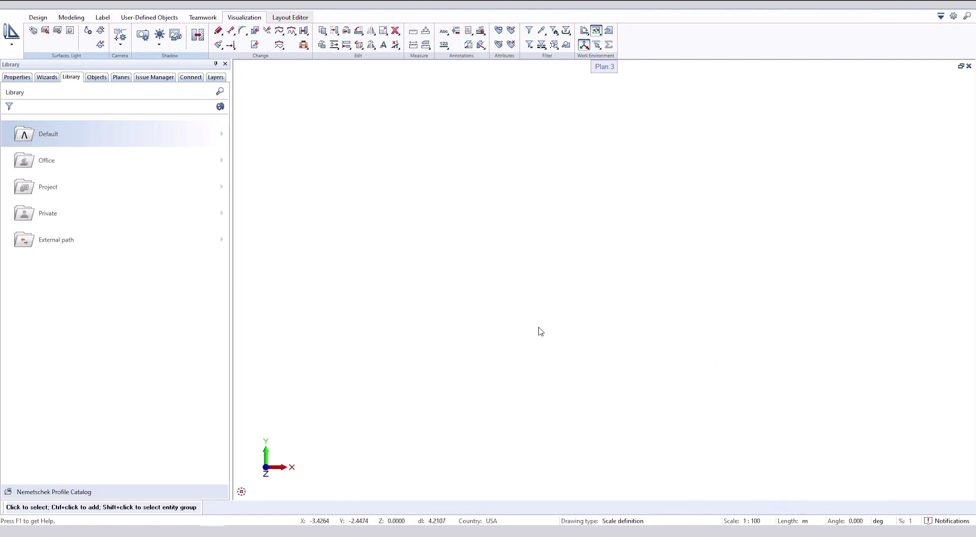
Step: Draw a horizontal line and copy it at 1.5 spacing to form the grid rows
left_click(29, 22)
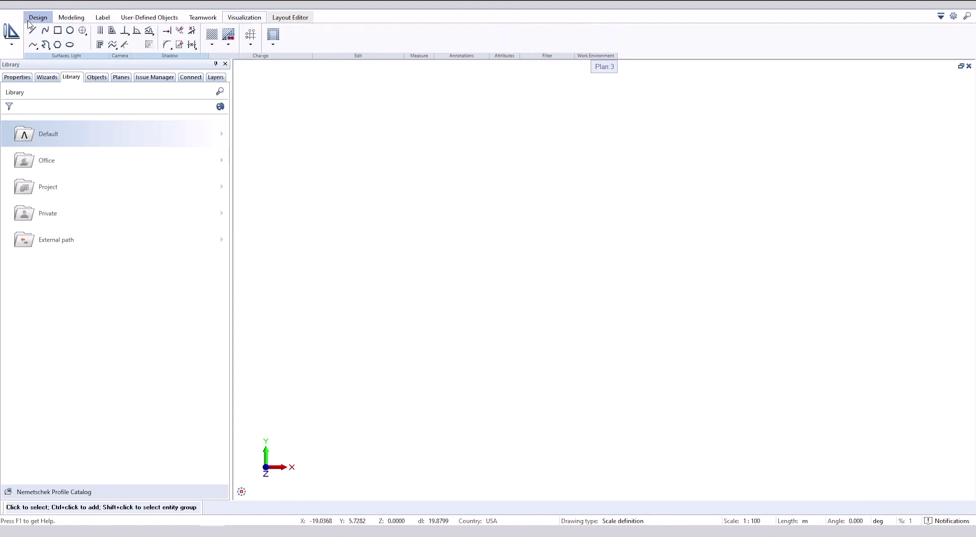
left_click(31, 29)
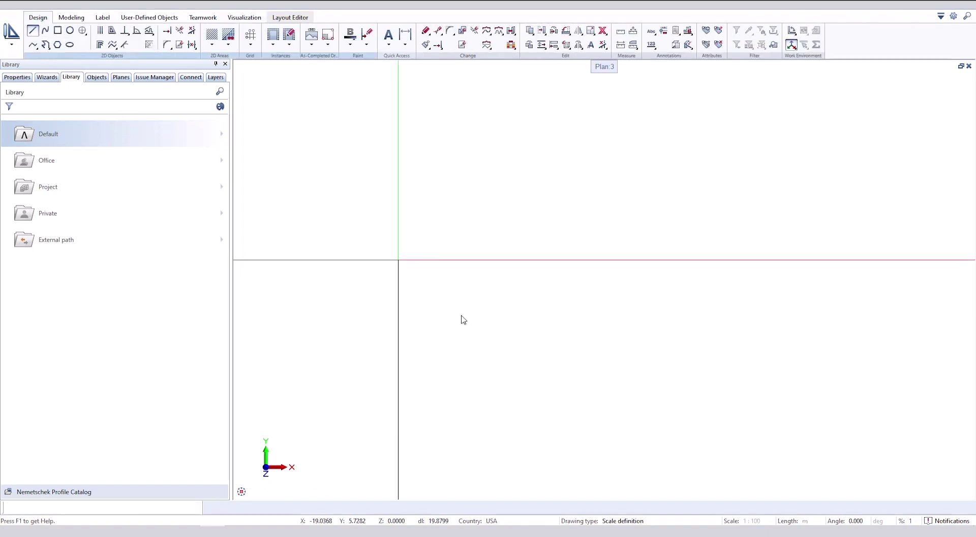
left_click(426, 295)
key("Return")
key("Escape")
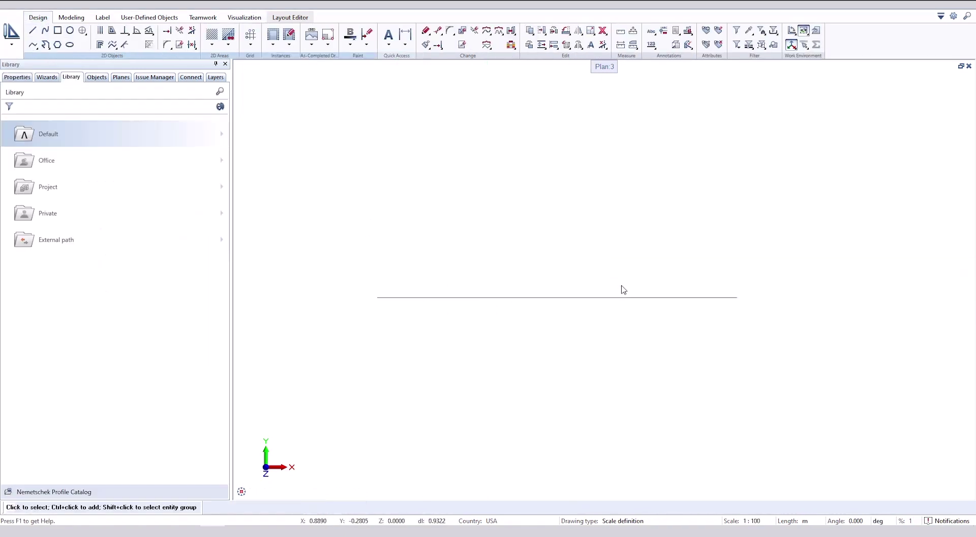
scroll(622, 305, "up", 2)
key("ctrl+c")
left_click(812, 350)
left_click(747, 275)
left_click(791, 305)
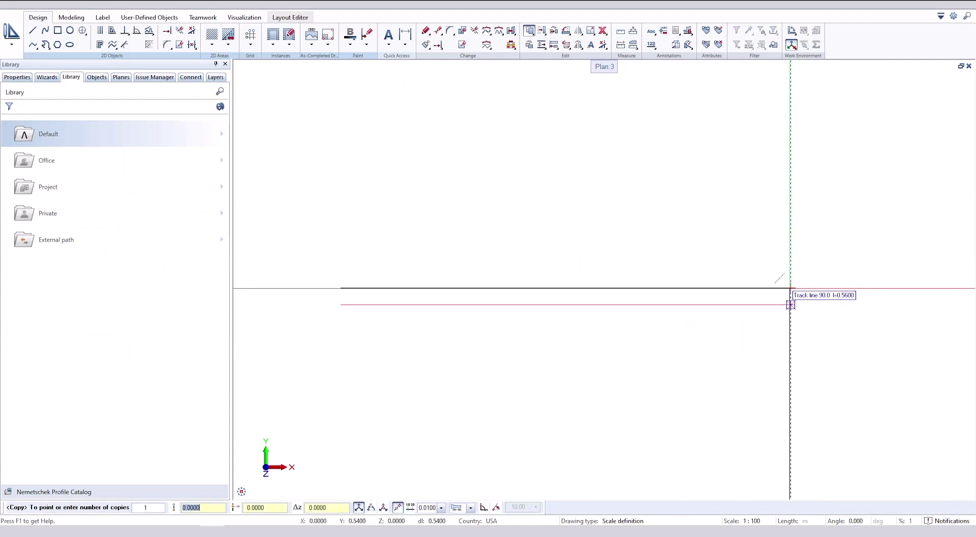
left_click(790, 237)
type("1.5")
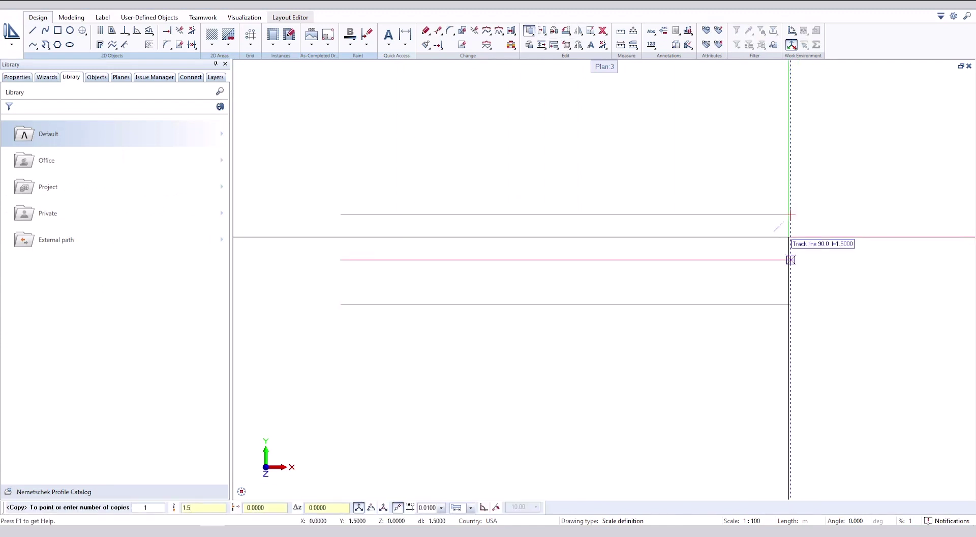
key("Return")
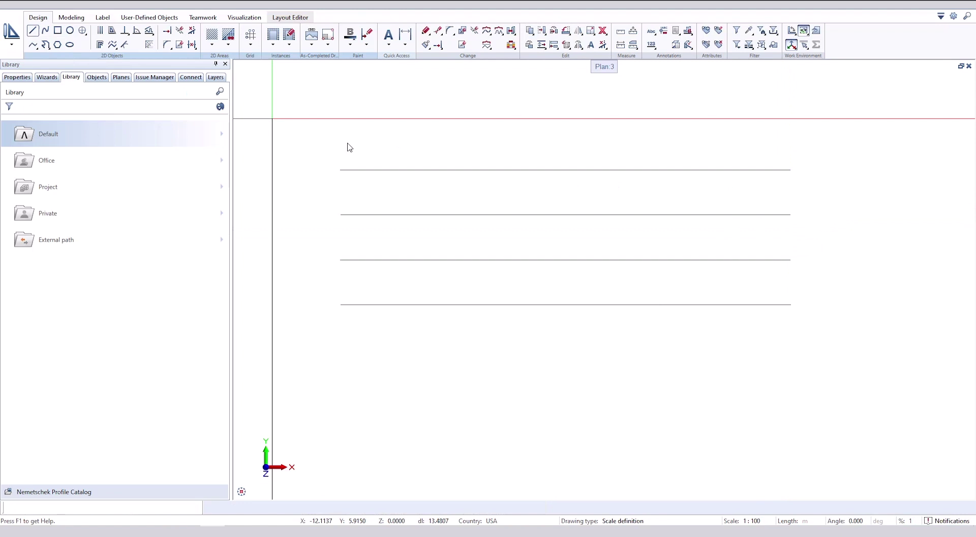
Step: Close the grid with vertical edges and add a vertical divider for two columns
left_click(340, 170)
left_click(340, 305)
left_click(791, 304)
left_click(791, 169)
key("Escape")
left_click(791, 183)
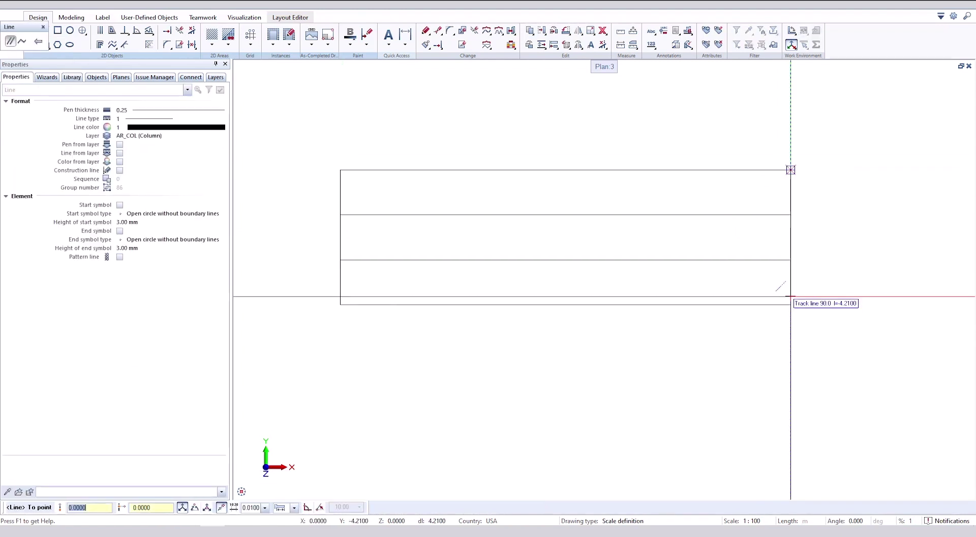
key("ctrl+c")
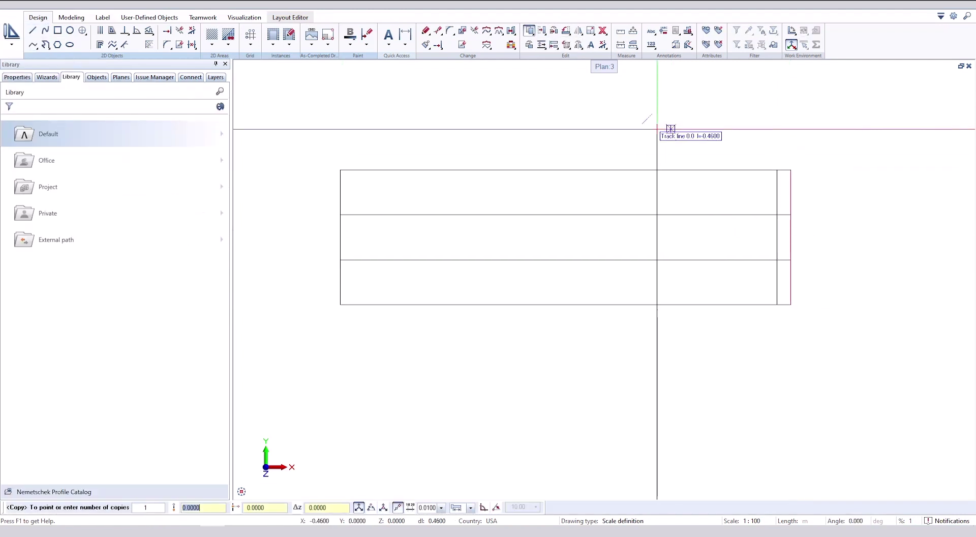
left_click(658, 133)
key("Escape")
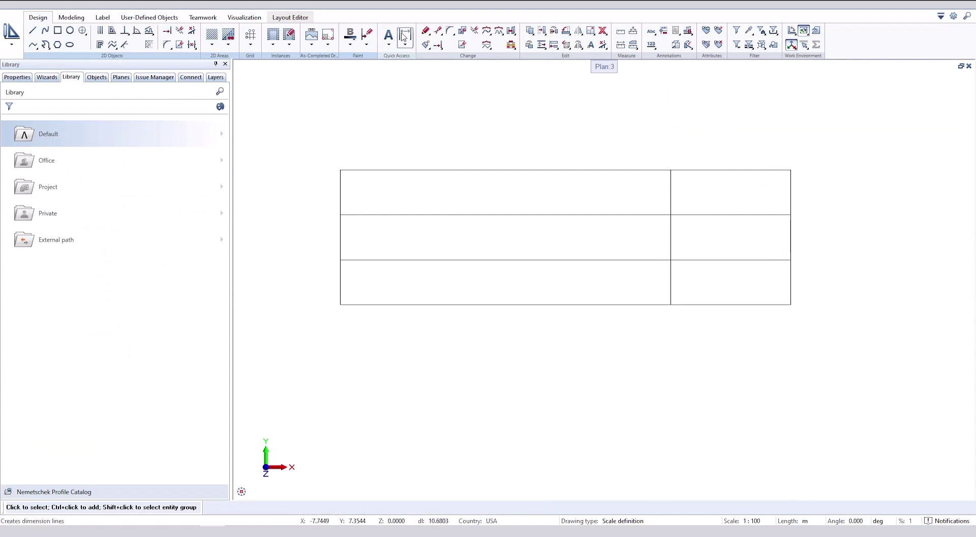
Step: Dimension the grid: three 1.50 row heights and 11.00 and 4.00 column widths
left_click(405, 34)
left_click(305, 310)
left_click(341, 305)
left_click(340, 260)
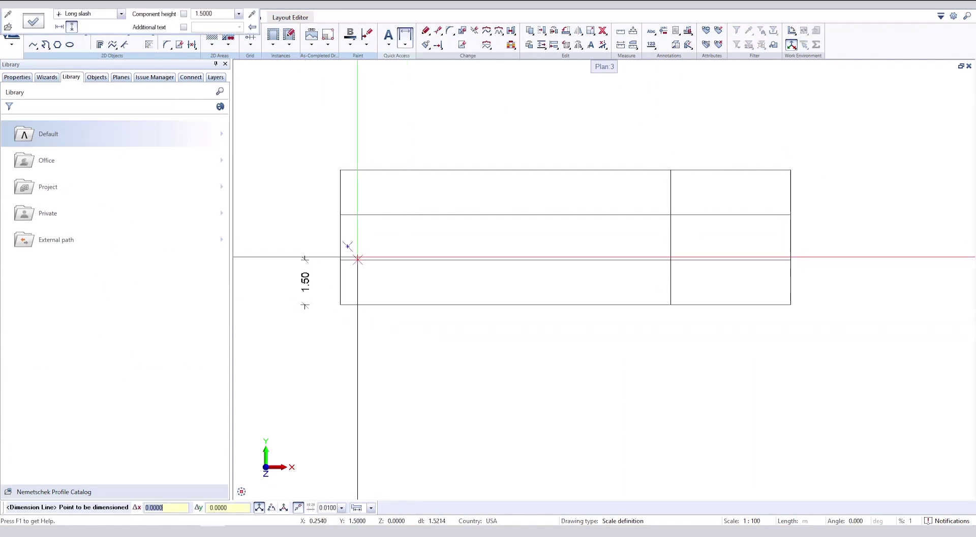
left_click(340, 215)
left_click(340, 170)
key("Escape")
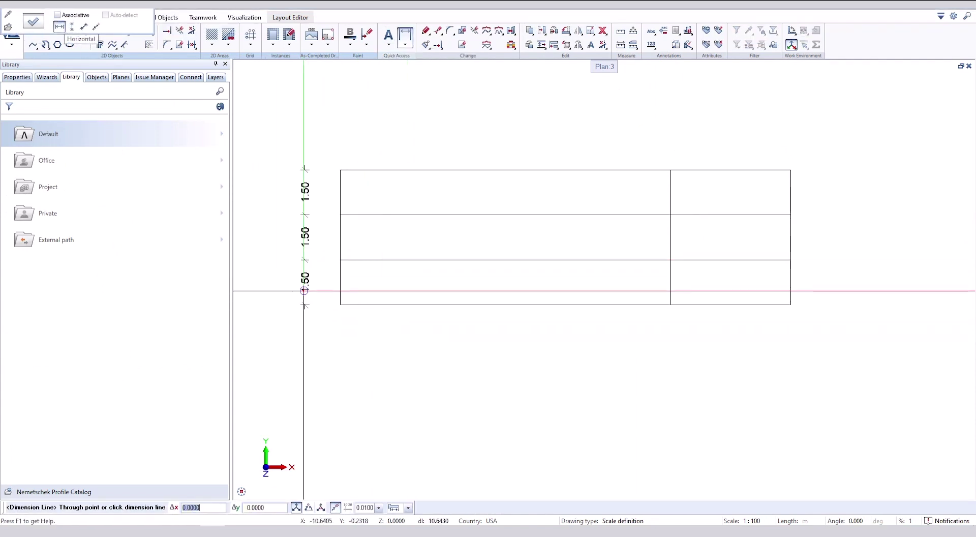
left_click(325, 343)
left_click(340, 304)
left_click(671, 289)
left_click(790, 290)
key("Escape")
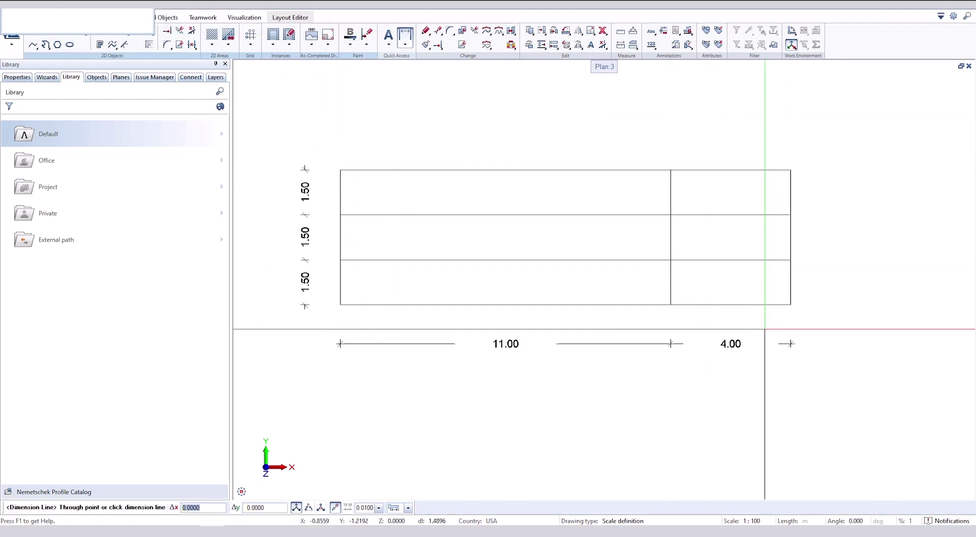
Step: Place a 'Project:' text label in the top-left grid cell
key("Escape")
left_click(388, 35)
left_click(355, 182)
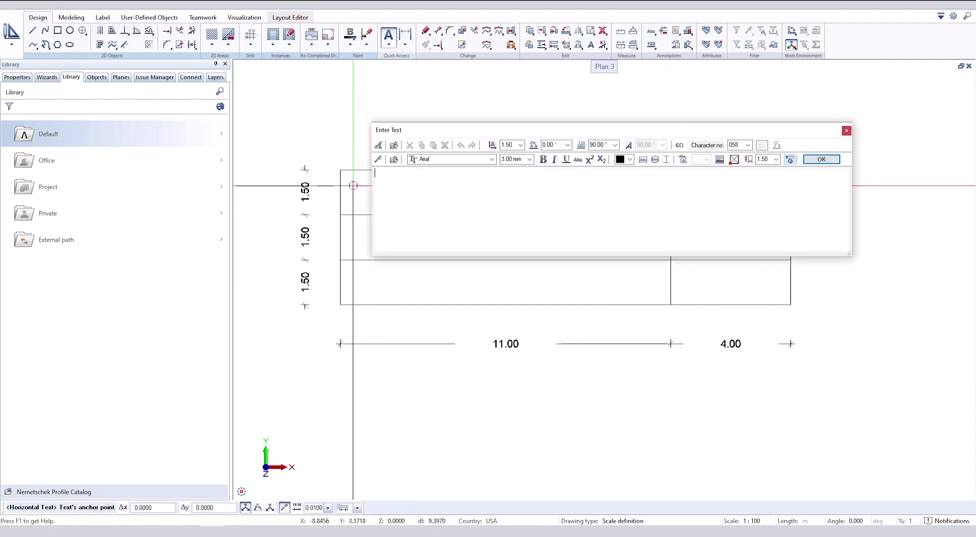
type("Pr")
type(":")
left_click(821, 159)
scroll(356, 193, "up", 3)
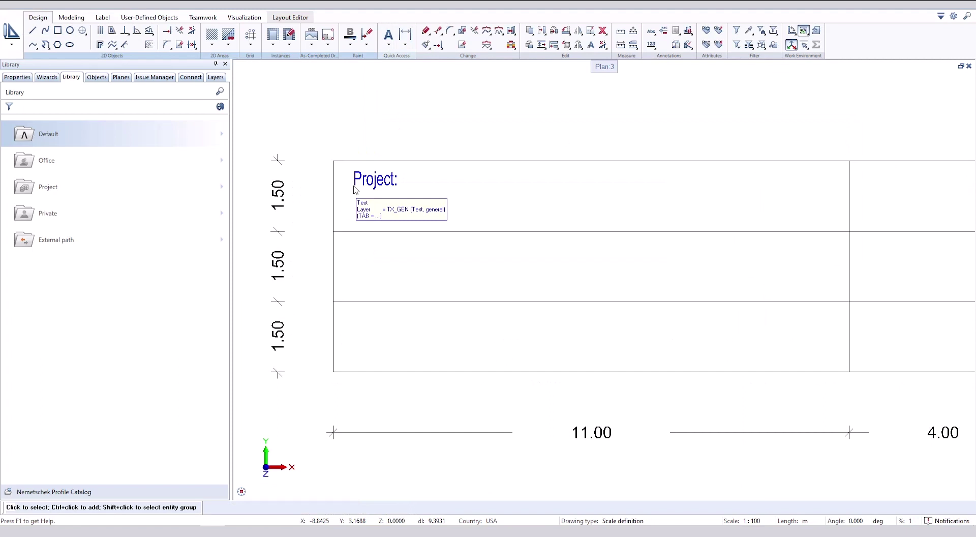
left_click(373, 179)
left_click(344, 206)
scroll(432, 272, "down", 2)
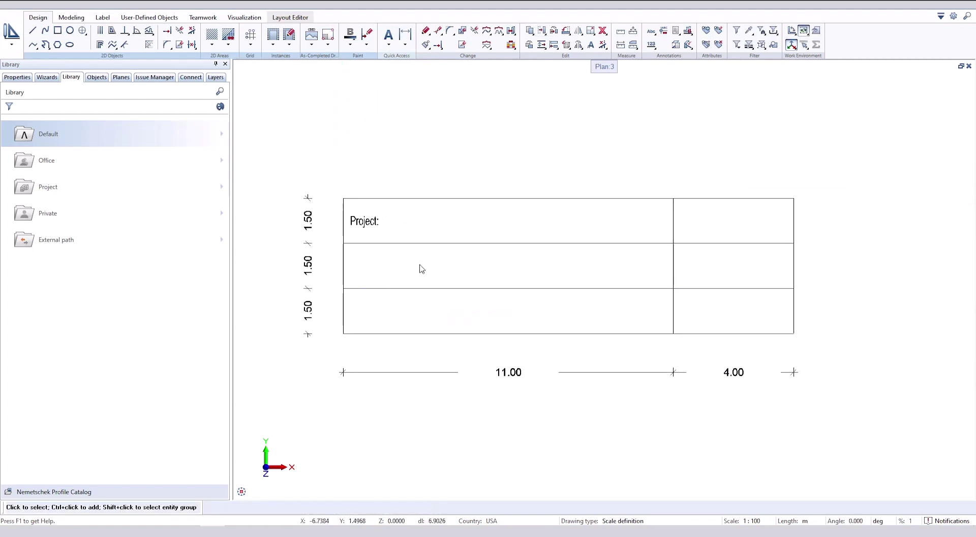
Step: Copy the 'Project:' label into the other five grid cells
left_click(344, 198)
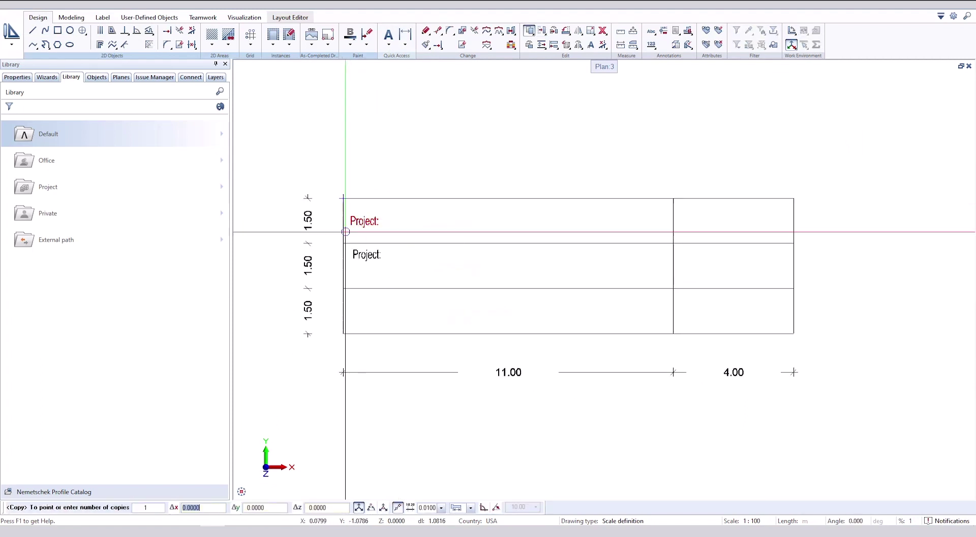
left_click(343, 244)
left_click(344, 288)
left_click(677, 198)
left_click(677, 243)
left_click(678, 288)
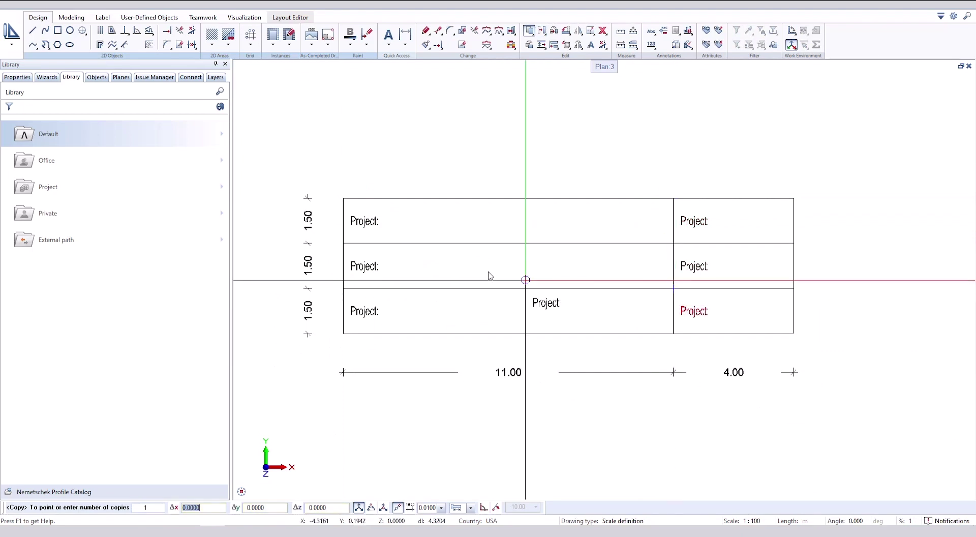
key("Escape")
Step: Change the left-column copies to 'Layout content:' and 'Client:'
double_click(364, 266)
type("Layou")
type(":")
left_click(385, 286)
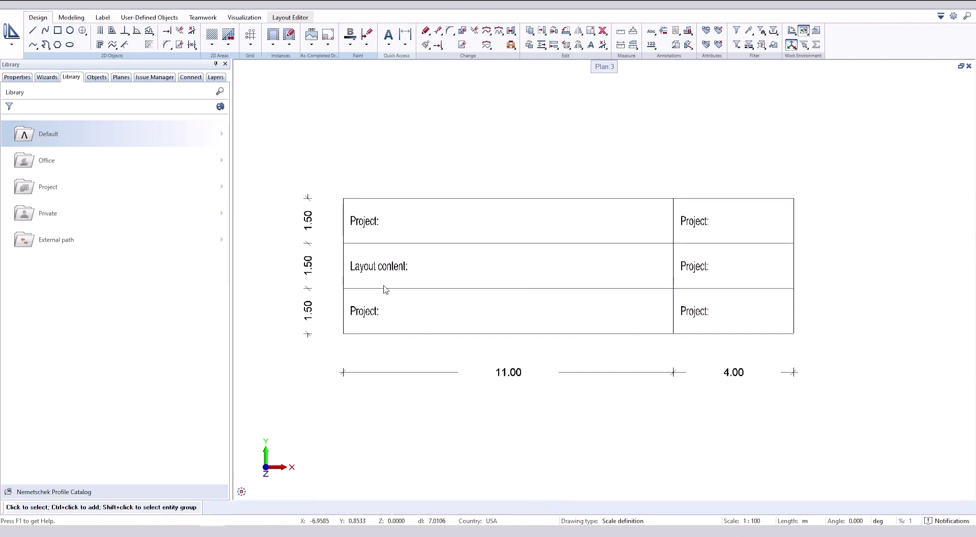
double_click(364, 311)
type("Client:")
left_click(369, 313)
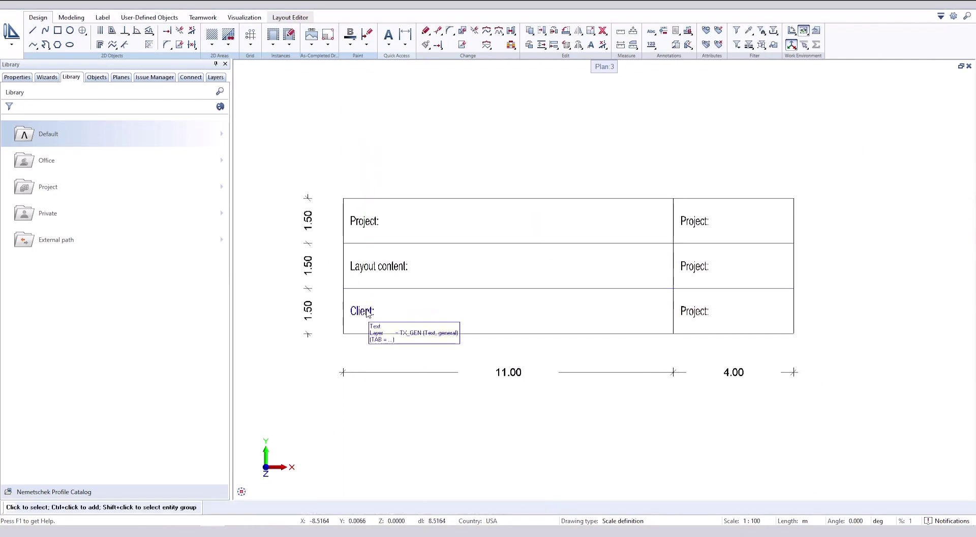
Step: Change the right-column labels to 'Project number:', 'Drawn by:' and 'Scale:'
double_click(684, 224)
type("Project num")
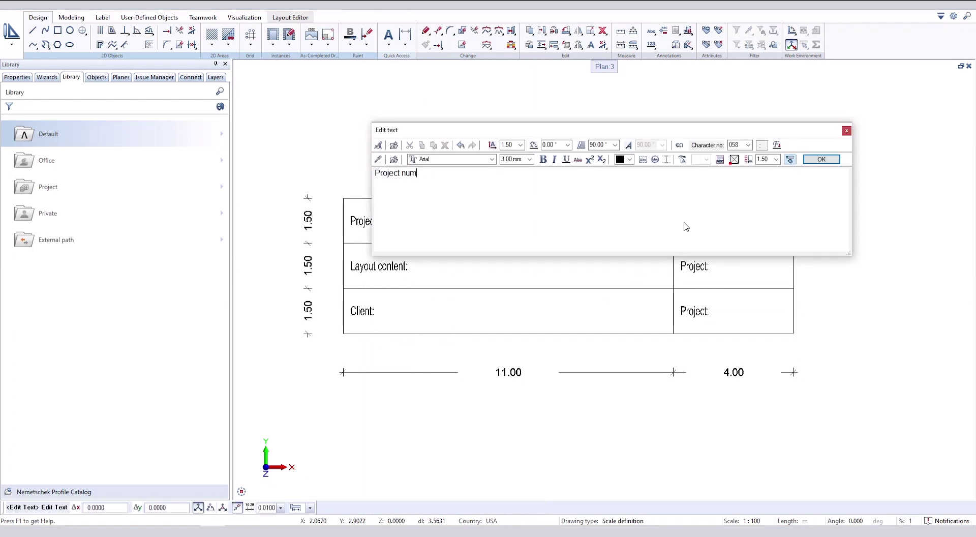
type("ber:")
key("Return")
double_click(695, 268)
type("Drawn by")
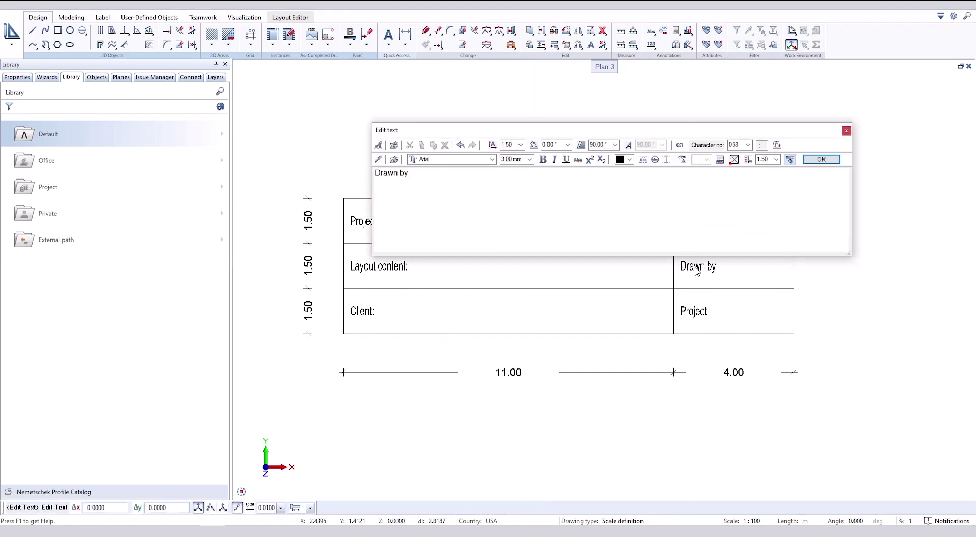
type(":")
key("Return")
double_click(698, 311)
type("Scale:")
key("Return")
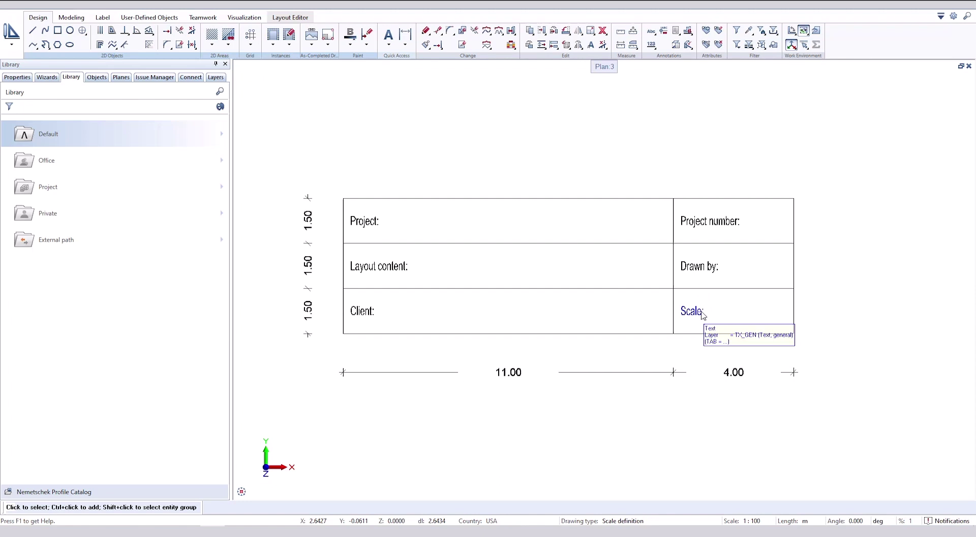
left_click_drag(336, 174, 822, 354)
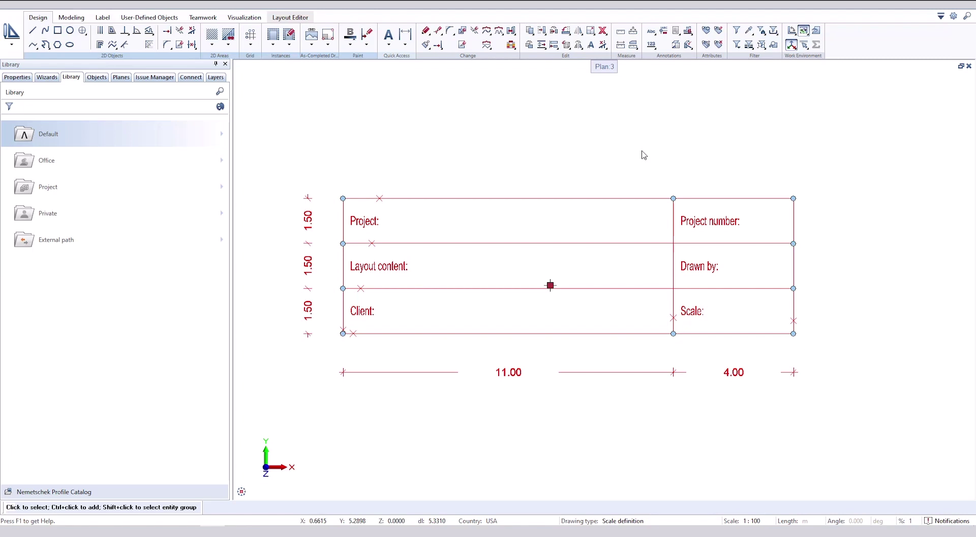
key("Escape")
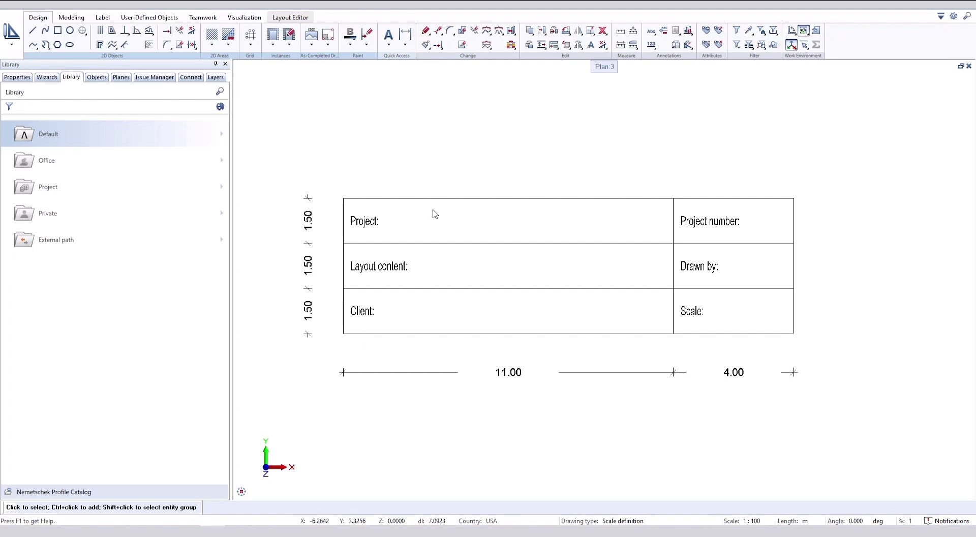
Step: Begin a Define Cell legend cell and open Attribute Selection, moved clear of the title block
left_click(150, 19)
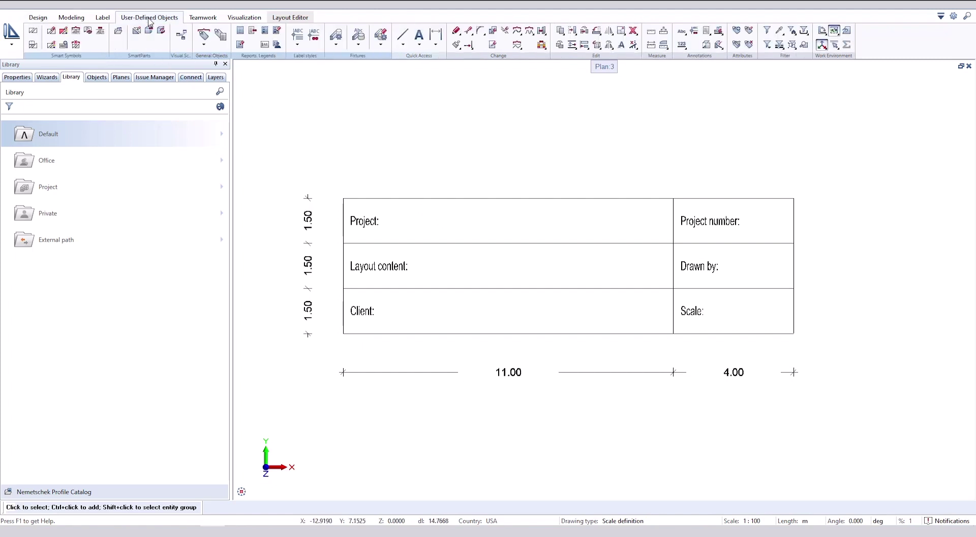
left_click(269, 47)
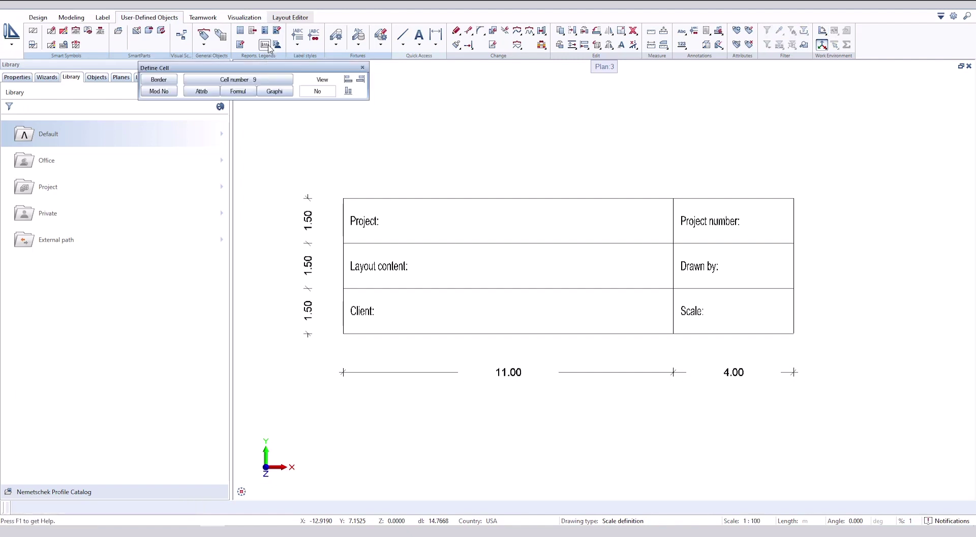
left_click(202, 93)
left_click_drag(419, 156, 607, 136)
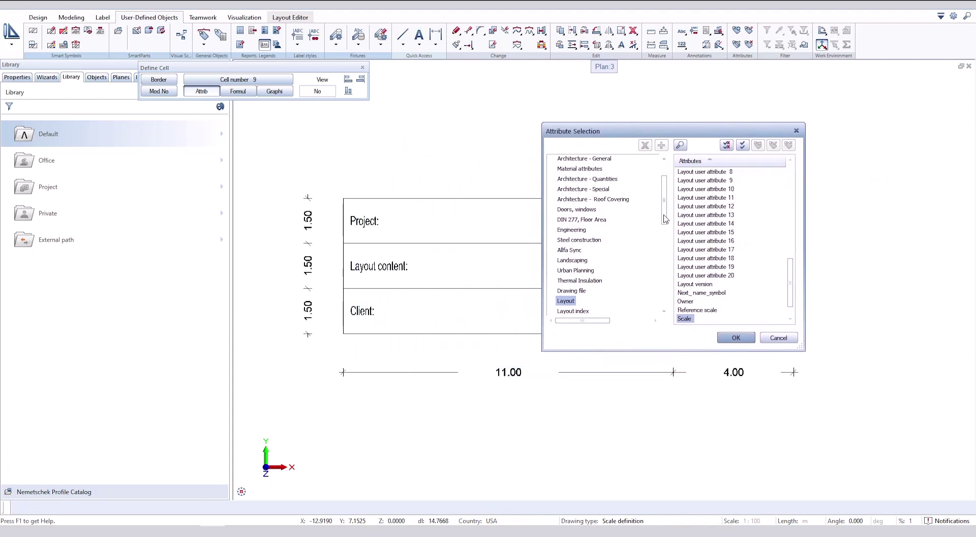
Step: Select the Project attribute 'Construction project' for the new cell
left_click_drag(665, 219, 667, 252)
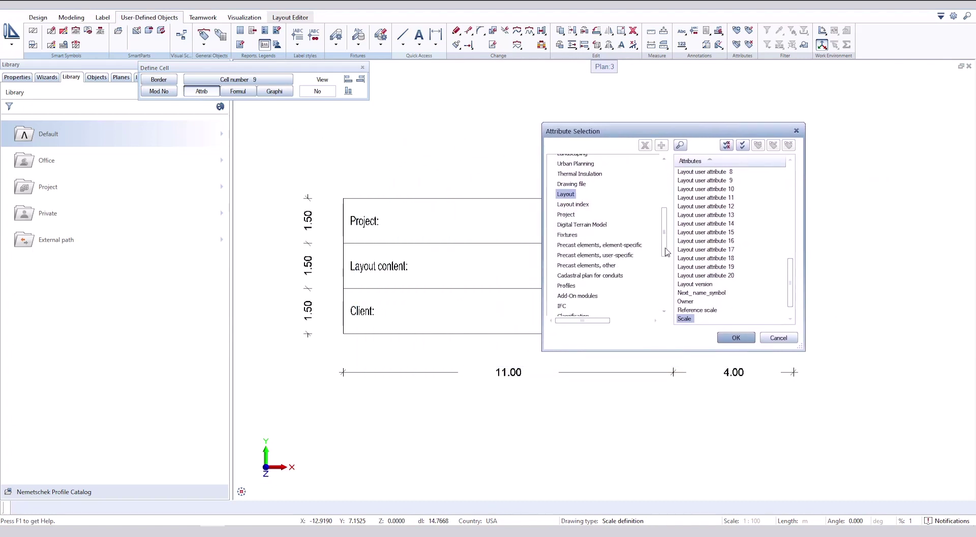
left_click(570, 215)
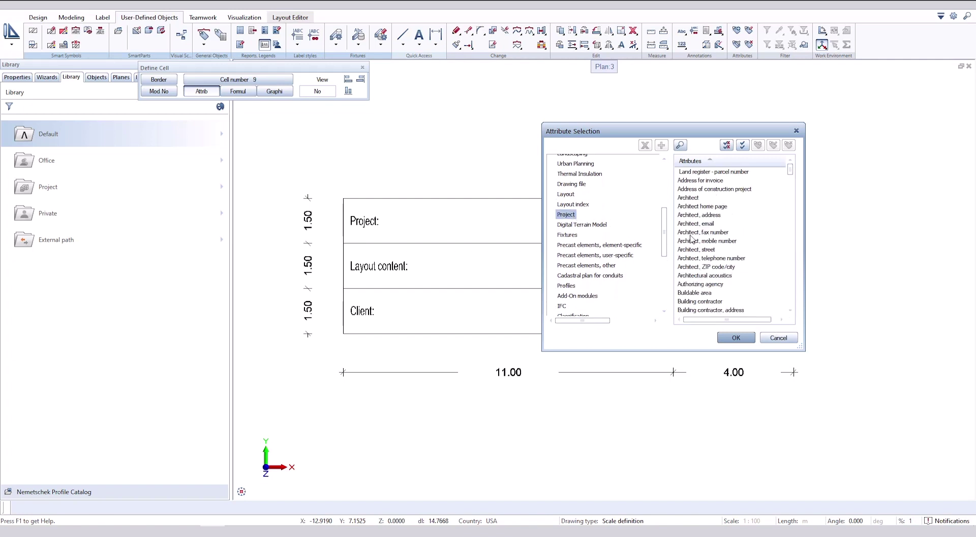
left_click_drag(790, 170, 791, 209)
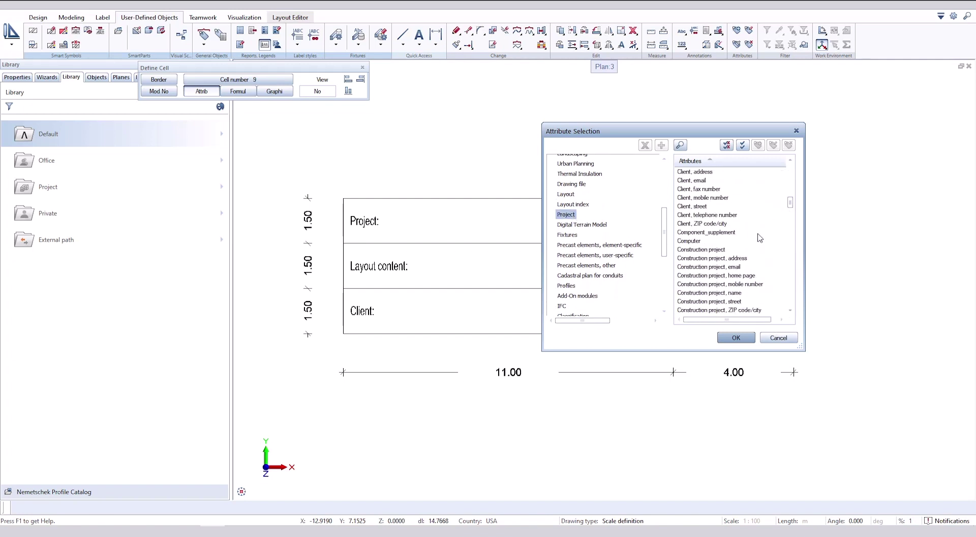
left_click(711, 249)
Step: Confirm the attribute and set its text height to 4 and format to A50
left_click(736, 338)
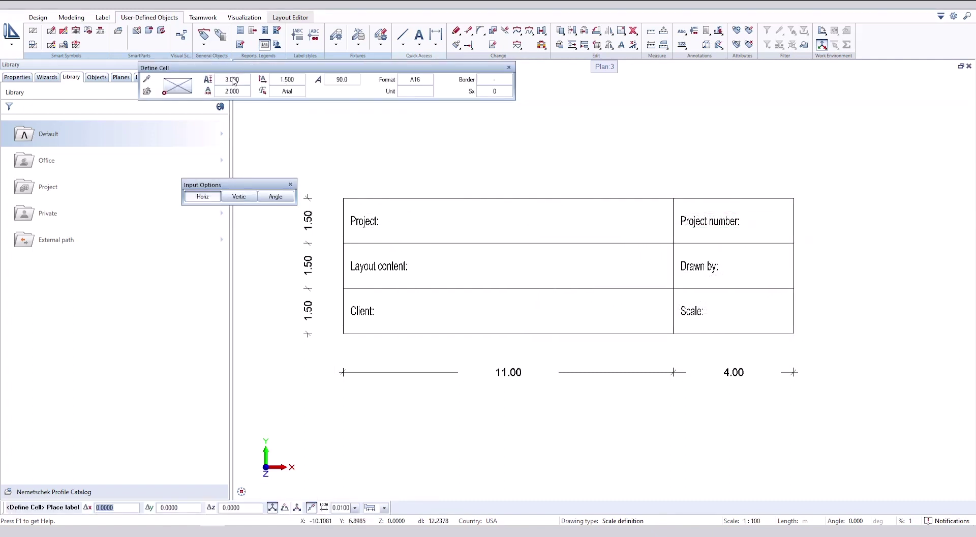
left_click(233, 82)
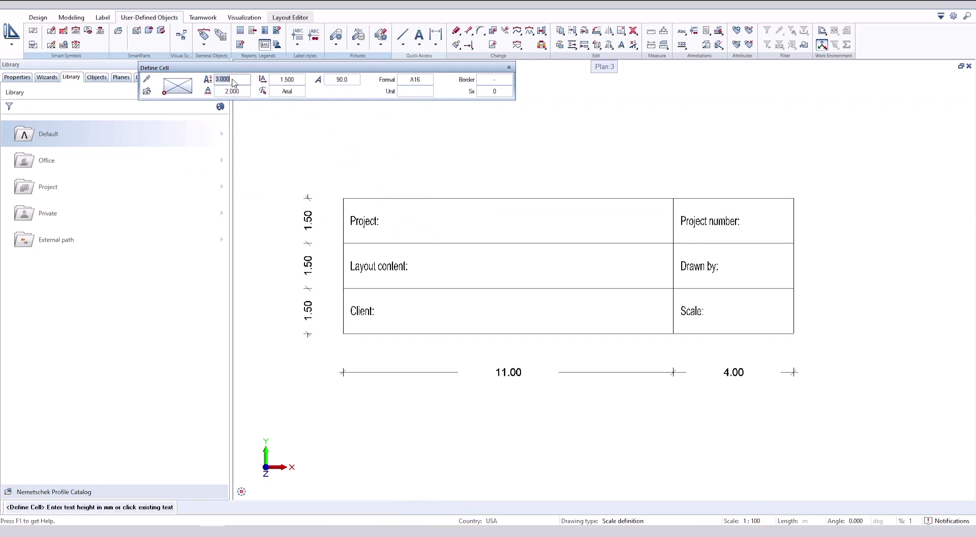
type("4")
key("Return")
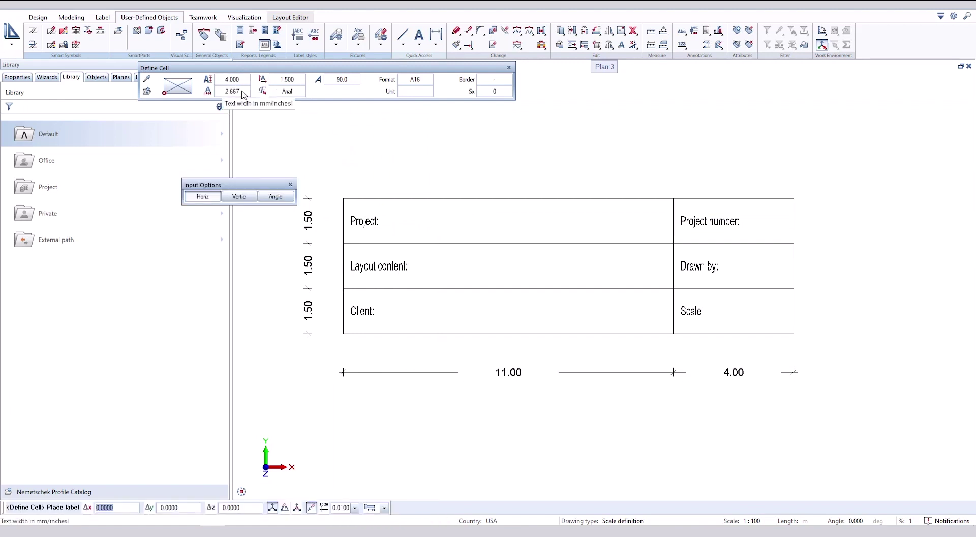
left_click(417, 79)
type("A50")
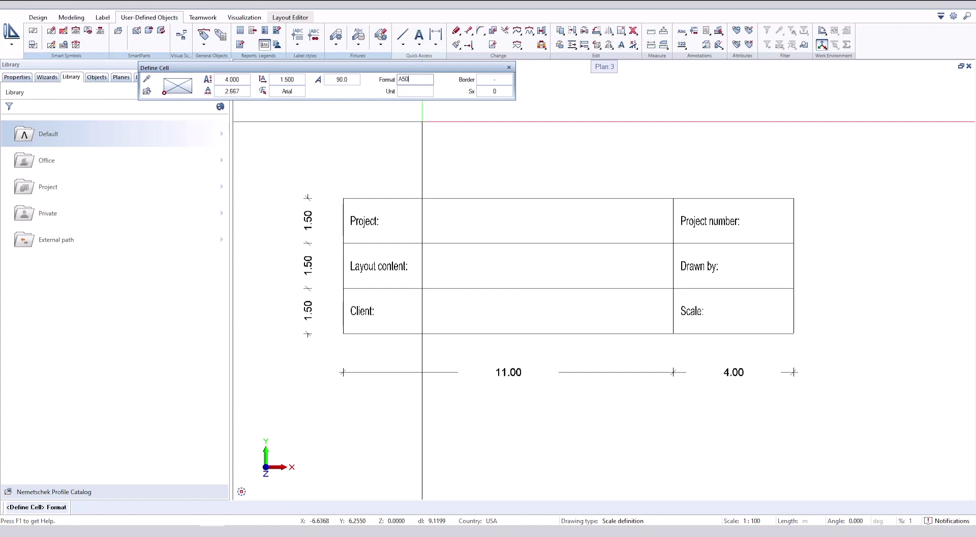
key("Return")
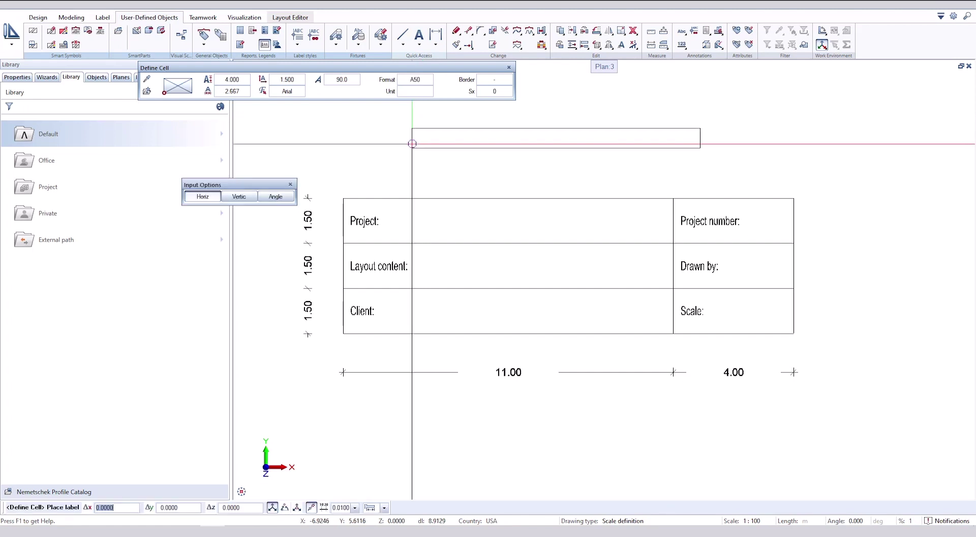
Step: Place the Construction project field in the Project row of the grid
scroll(401, 179, "up", 2)
scroll(384, 216, "up", 2)
scroll(305, 218, "up", 1)
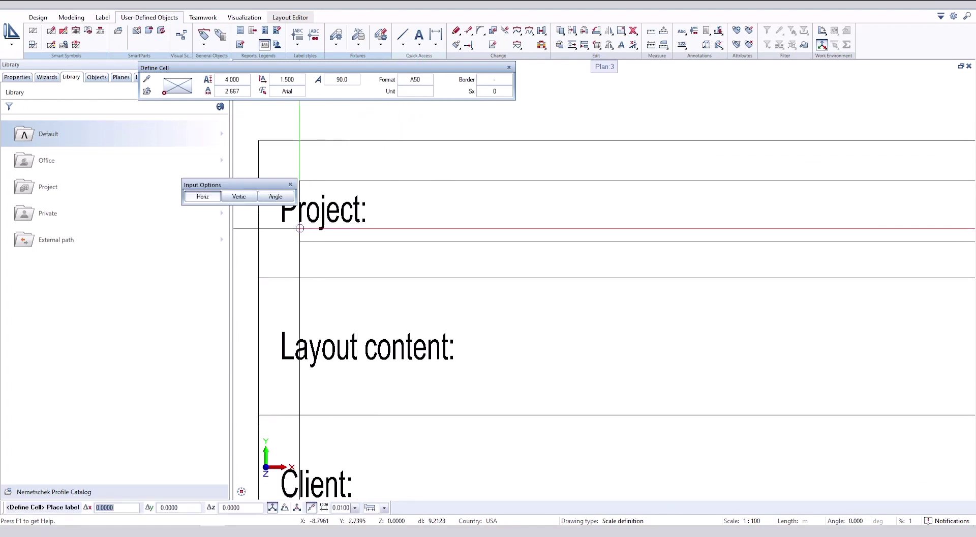
left_click(281, 222)
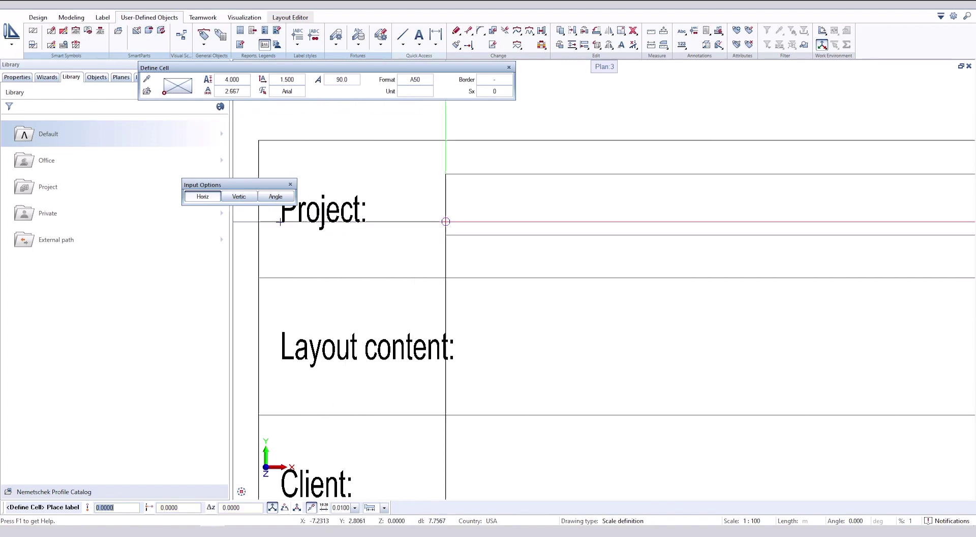
left_click(463, 222)
scroll(449, 260, "down", 2)
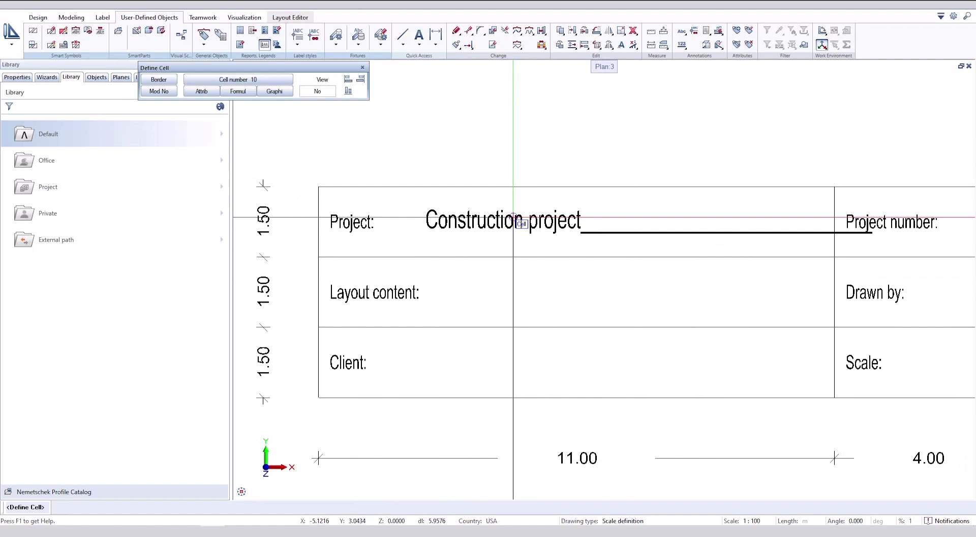
Step: Change the Construction project field format from A50 to A40
key("Escape")
left_click(578, 228)
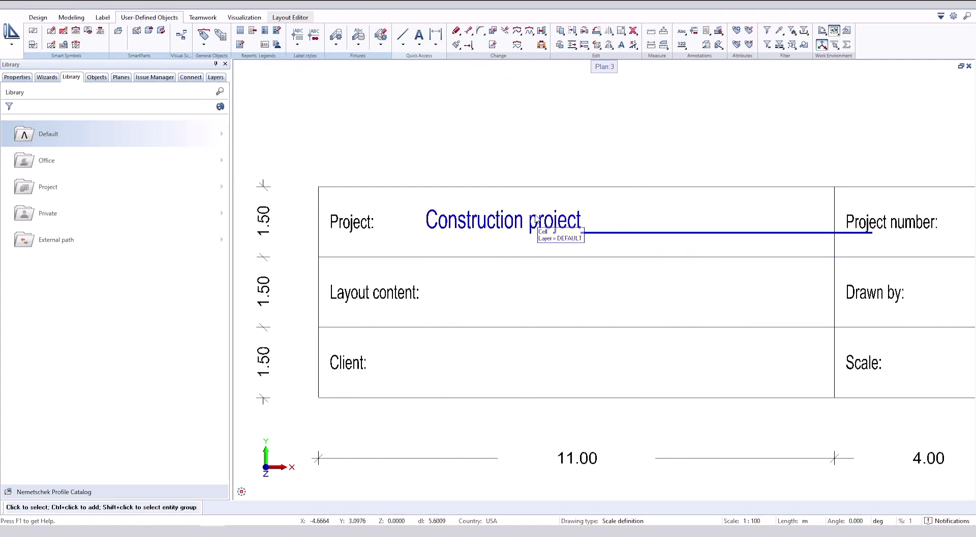
double_click(540, 224)
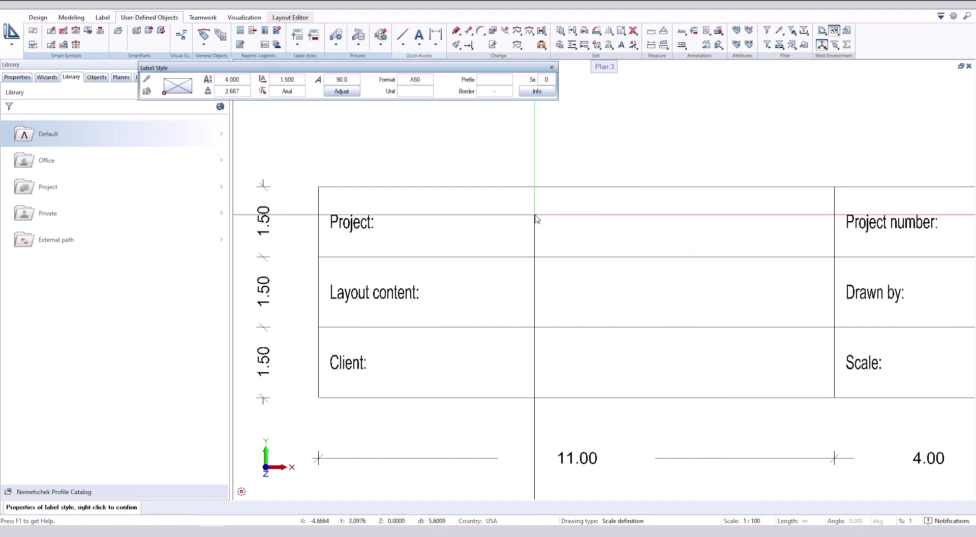
left_click(426, 80)
type("A4")
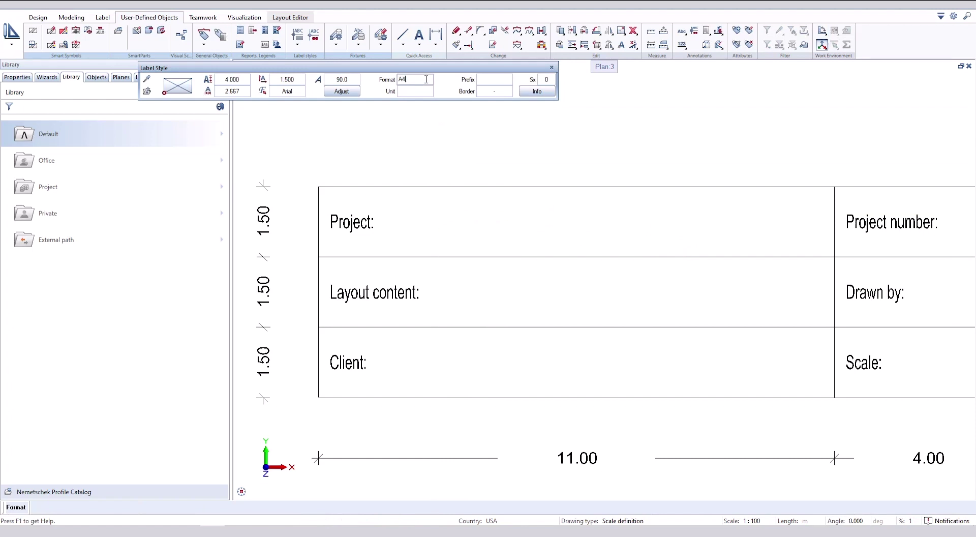
type("0")
key("Return")
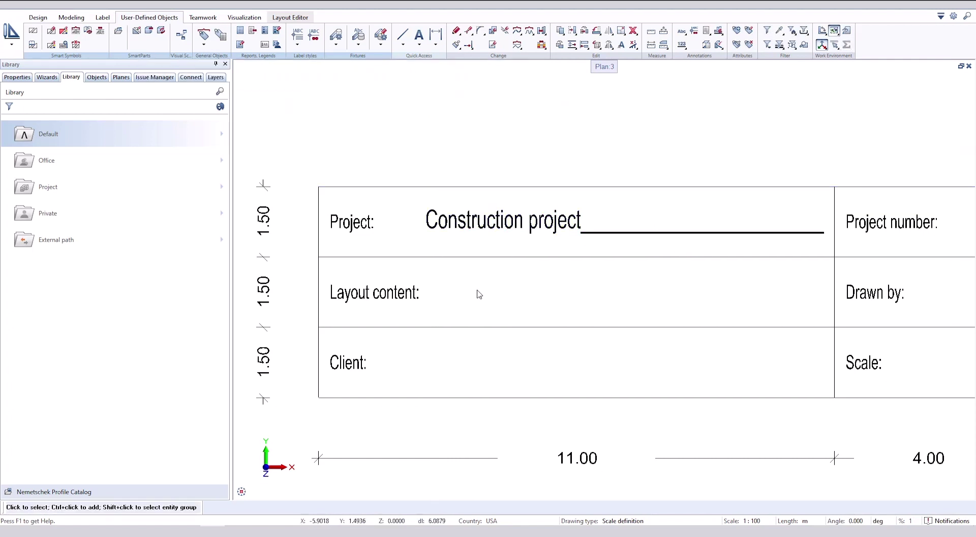
Step: Define another cell linked to the Layout attribute 'Layout description'
left_click(265, 44)
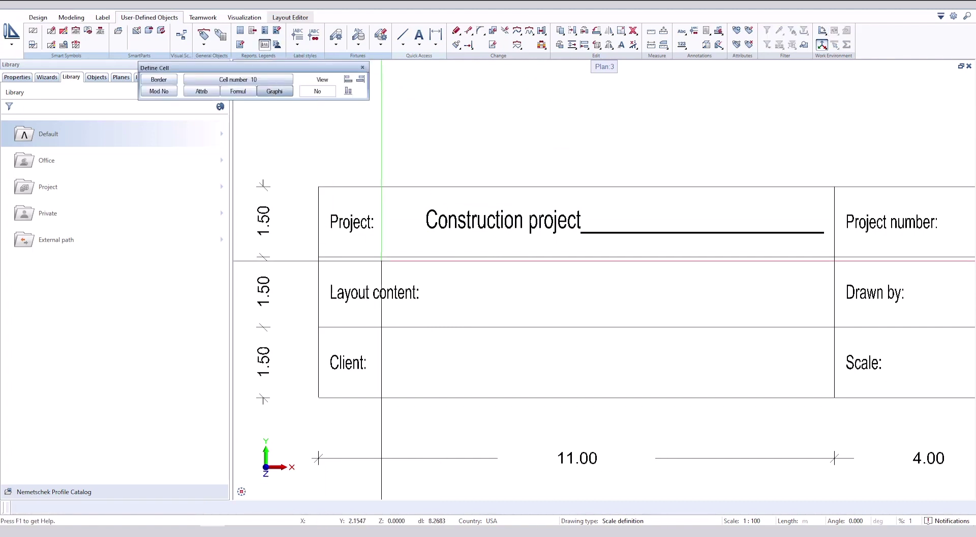
left_click(203, 90)
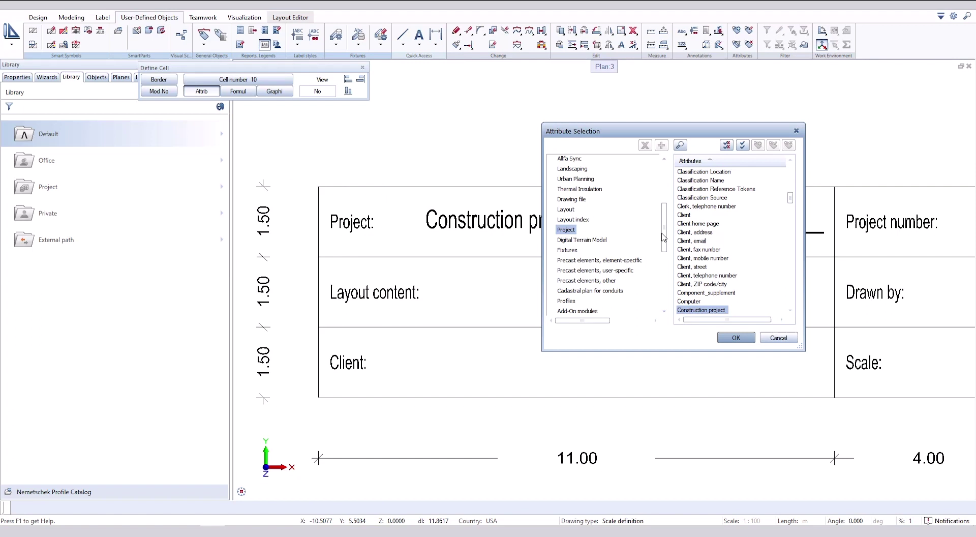
left_click_drag(665, 216, 662, 218)
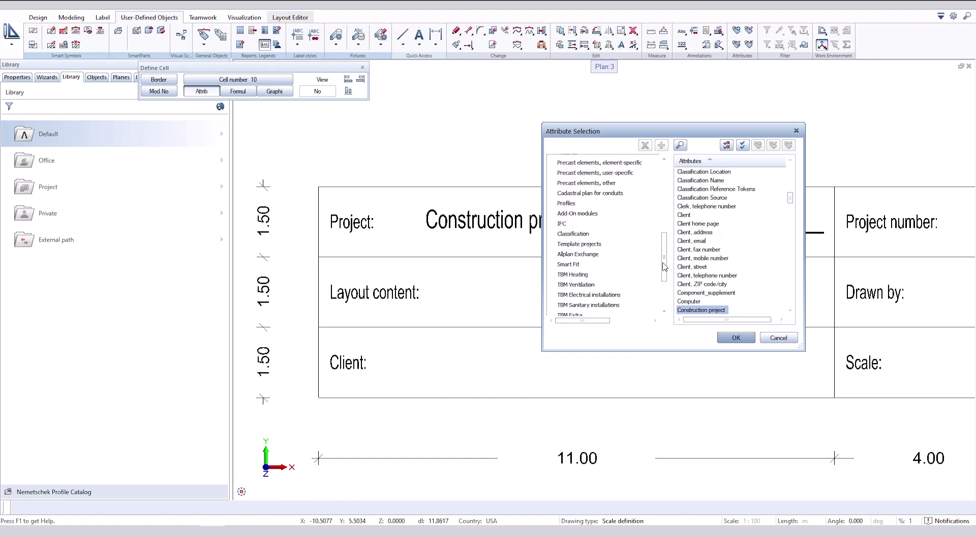
scroll(582, 210, "down", 2)
left_click(582, 209)
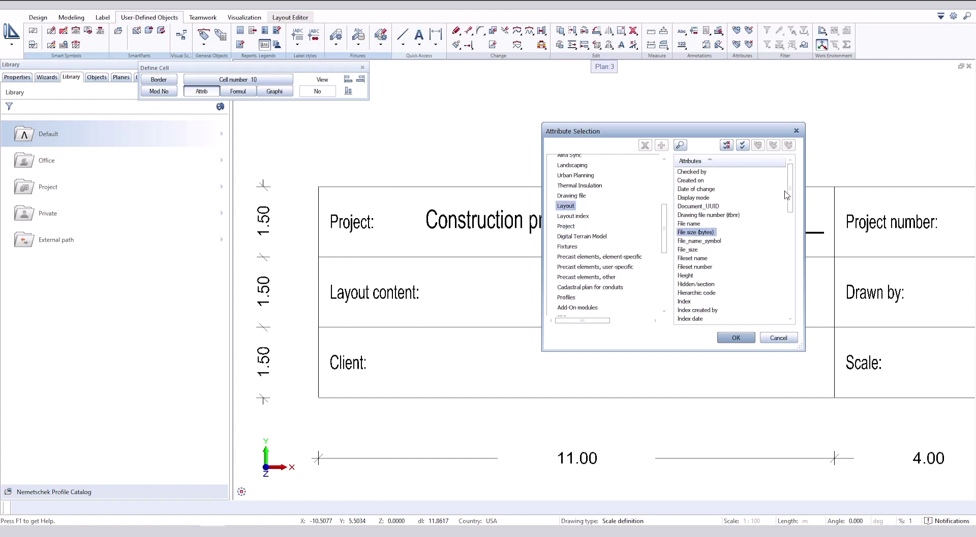
left_click_drag(795, 202, 797, 230)
left_click(713, 268)
left_click(736, 339)
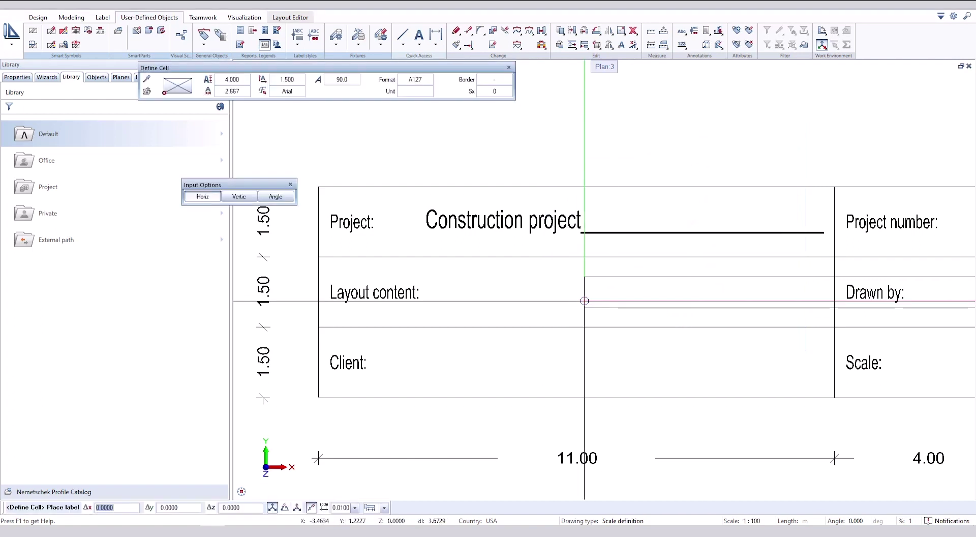
Step: Set the field format to A45 and place it in the Layout content row
left_click(426, 80)
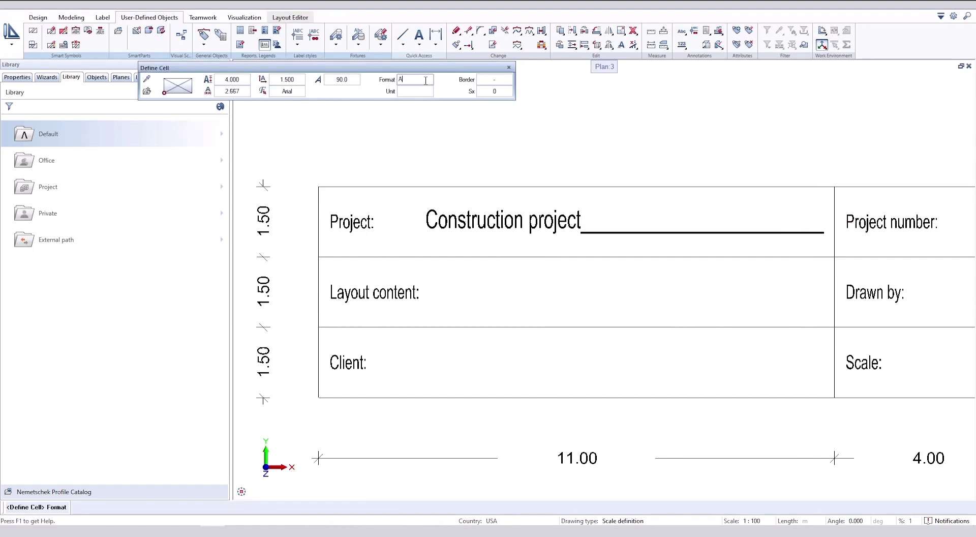
type("45")
key("Return")
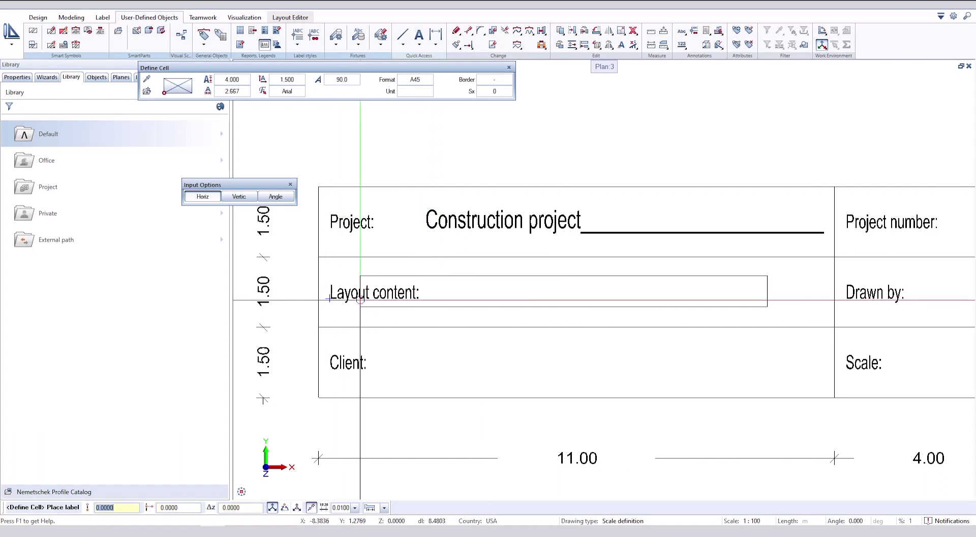
left_click(427, 301)
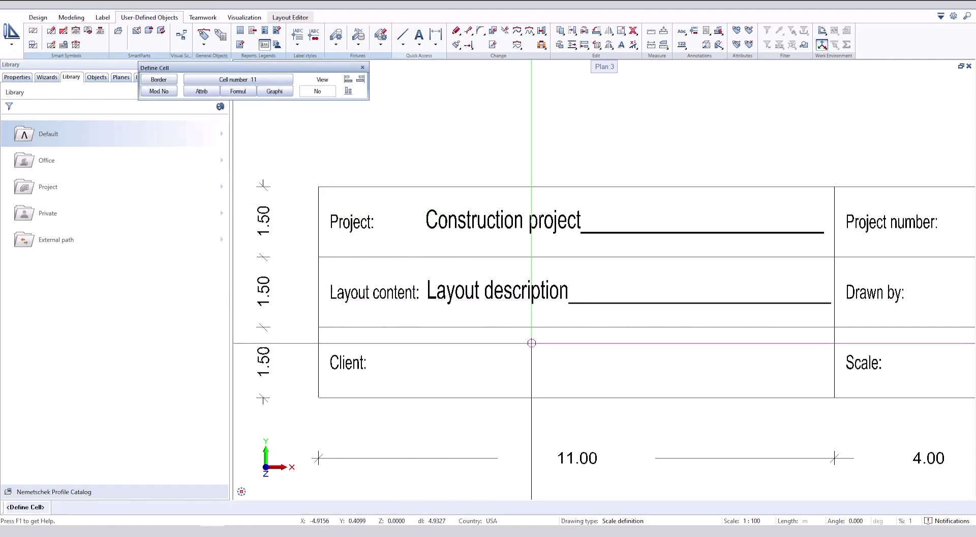
key("Escape")
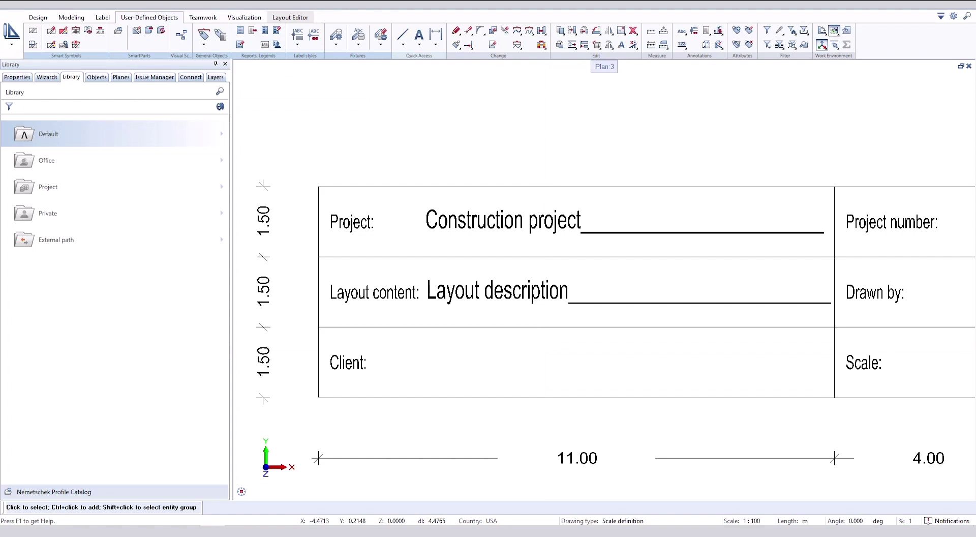
Step: Define a cell linked to the Project attribute Client and place it beside 'Client:'
left_click(265, 45)
left_click(202, 91)
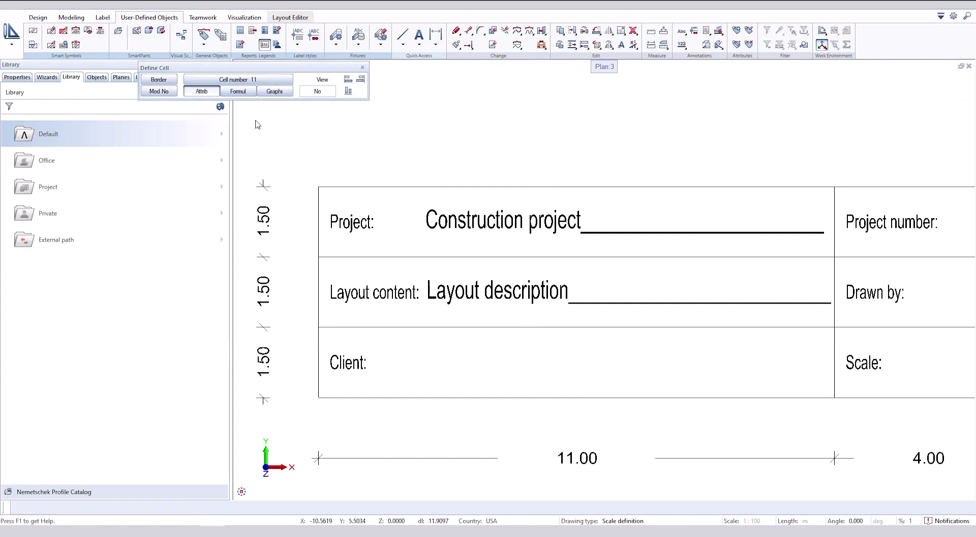
scroll(603, 244, "down", 1)
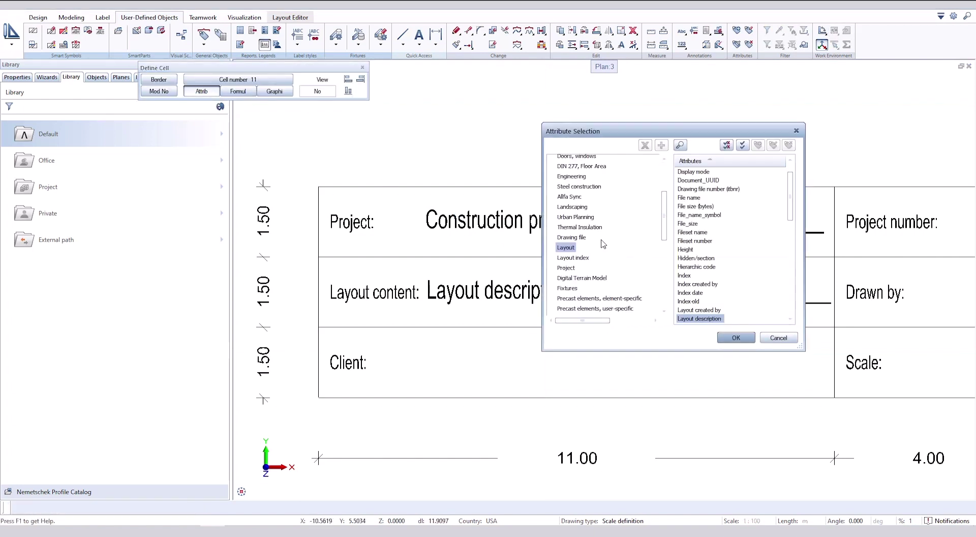
left_click(568, 268)
scroll(692, 186, "down", 2)
scroll(692, 185, "down", 1)
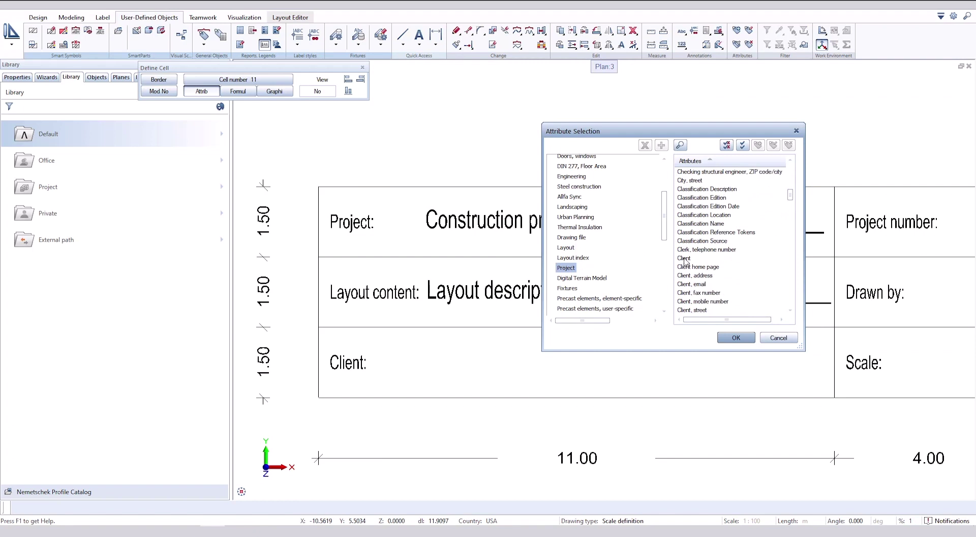
left_click(691, 259)
left_click(736, 337)
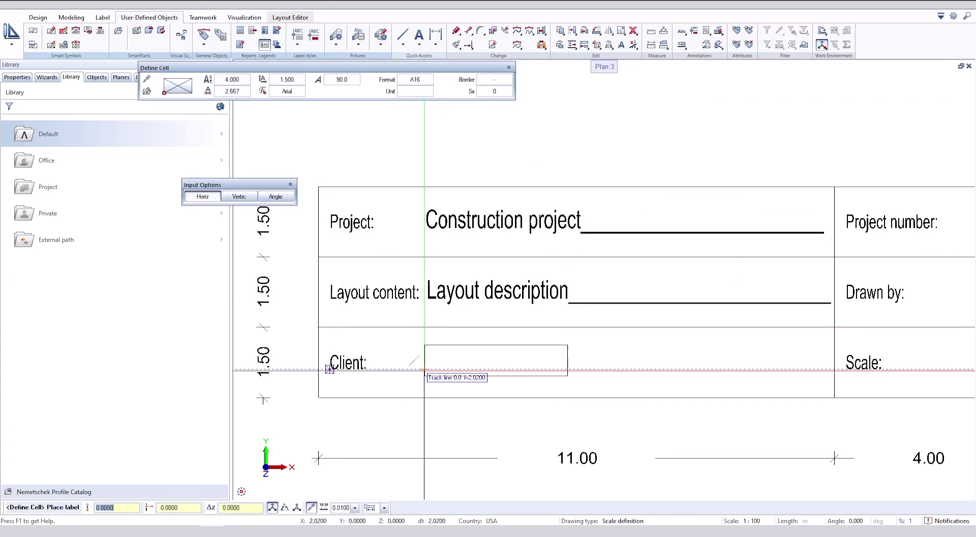
left_click(427, 369)
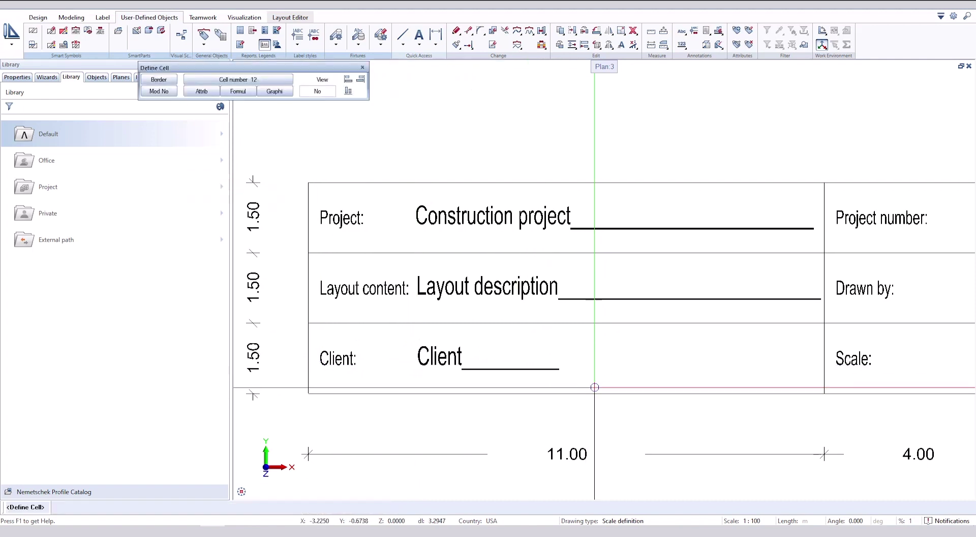
scroll(595, 387, "right", 5, "shift")
Step: Place a Project > Project number attribute cell with height 5 and format A5 beside Project number
left_click(202, 91)
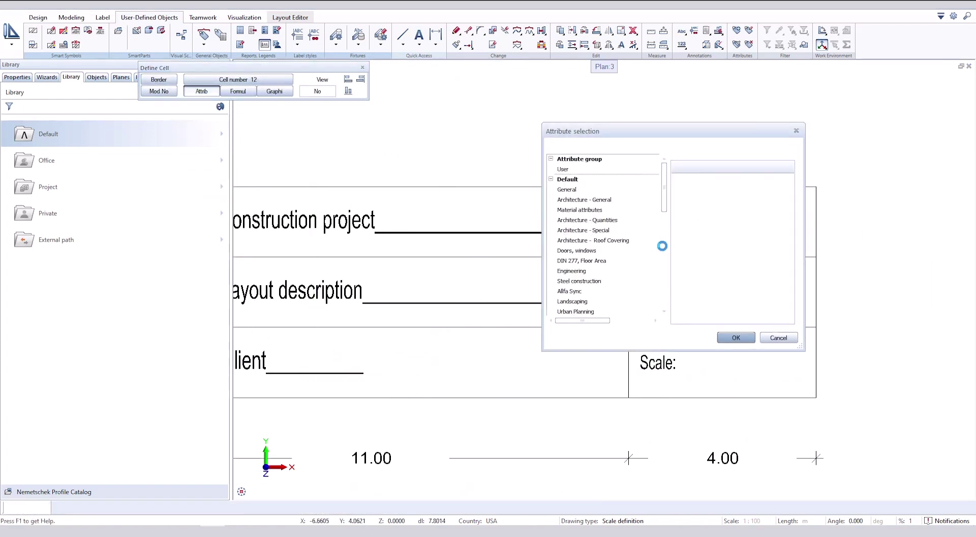
left_click(700, 249)
scroll(725, 273, "down", 3)
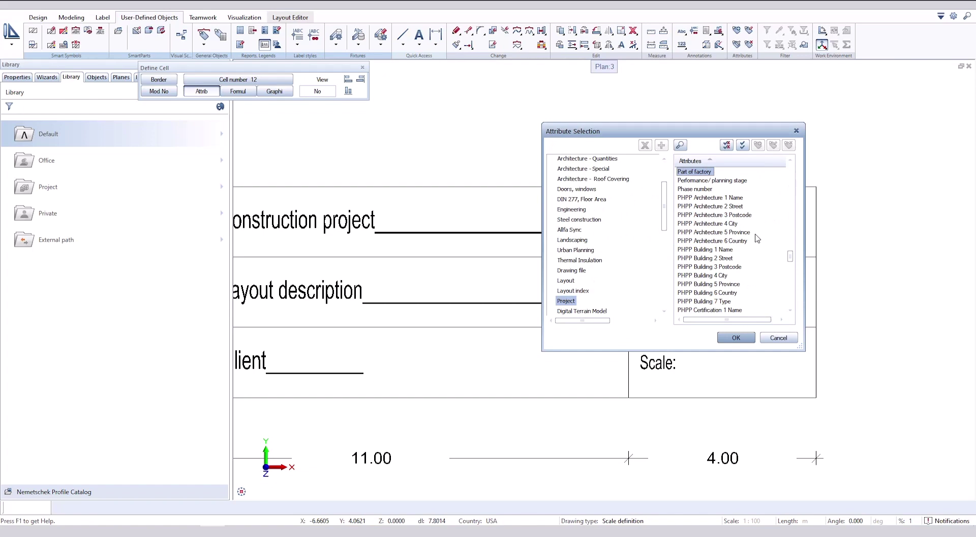
scroll(791, 243, "down", 8)
scroll(790, 243, "down", 10)
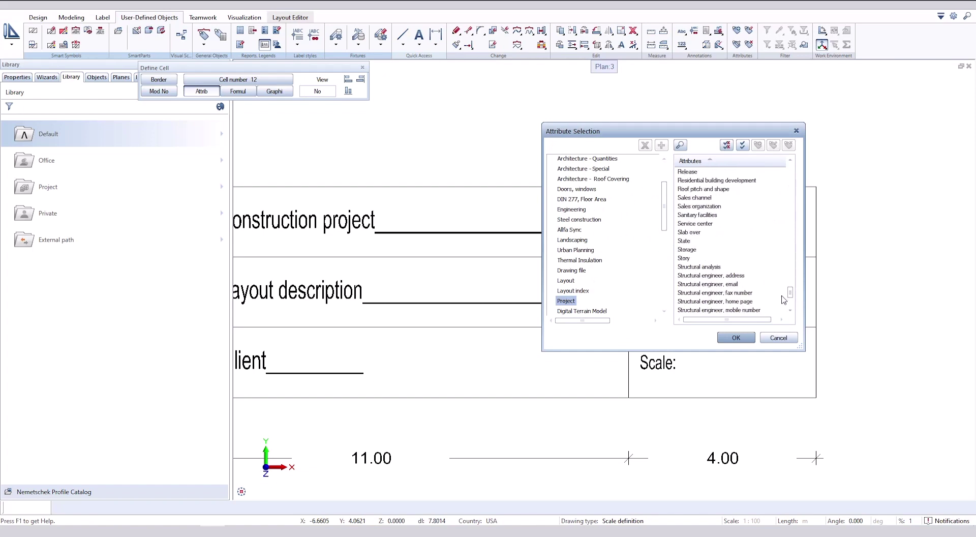
scroll(783, 294, "down", 10)
left_click(695, 172)
left_click(736, 337)
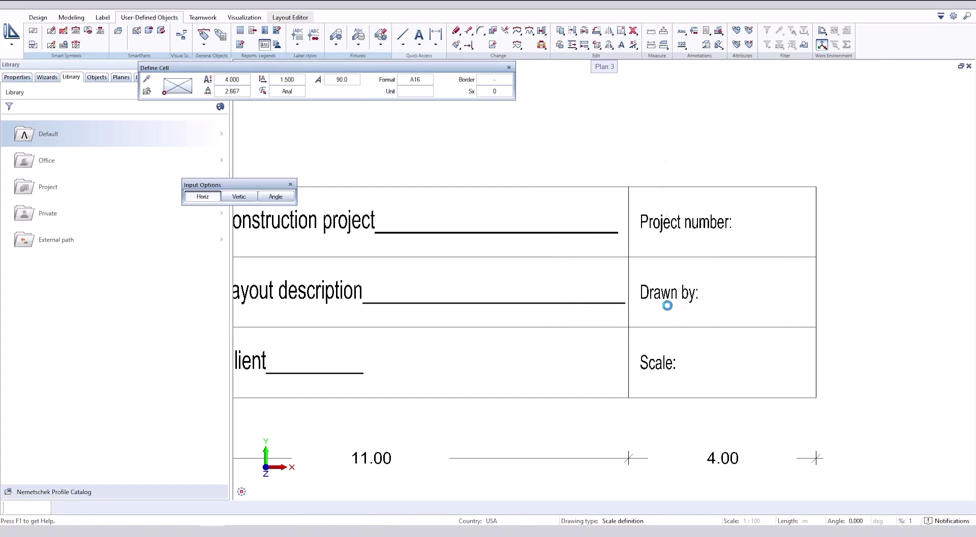
type("5")
key("Return")
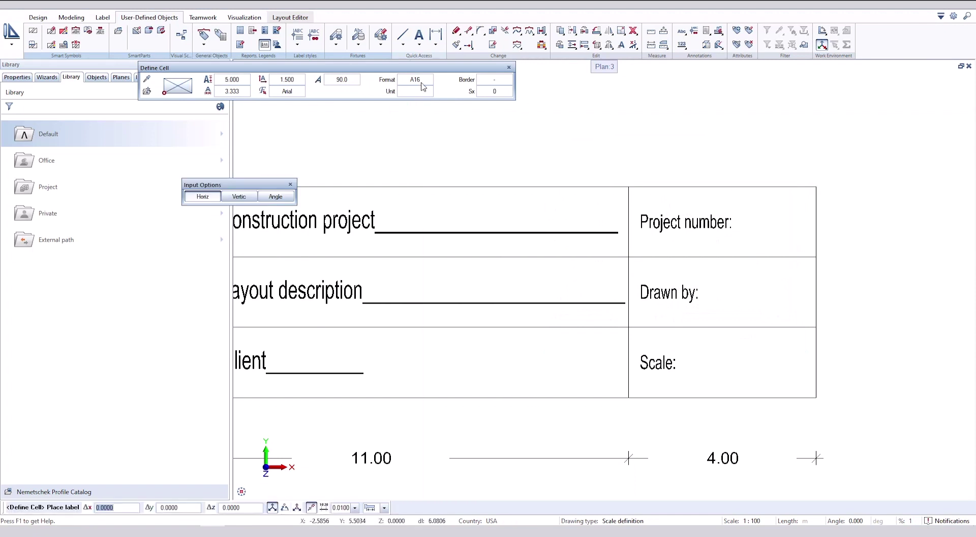
left_click(427, 79)
type("5")
key("Return")
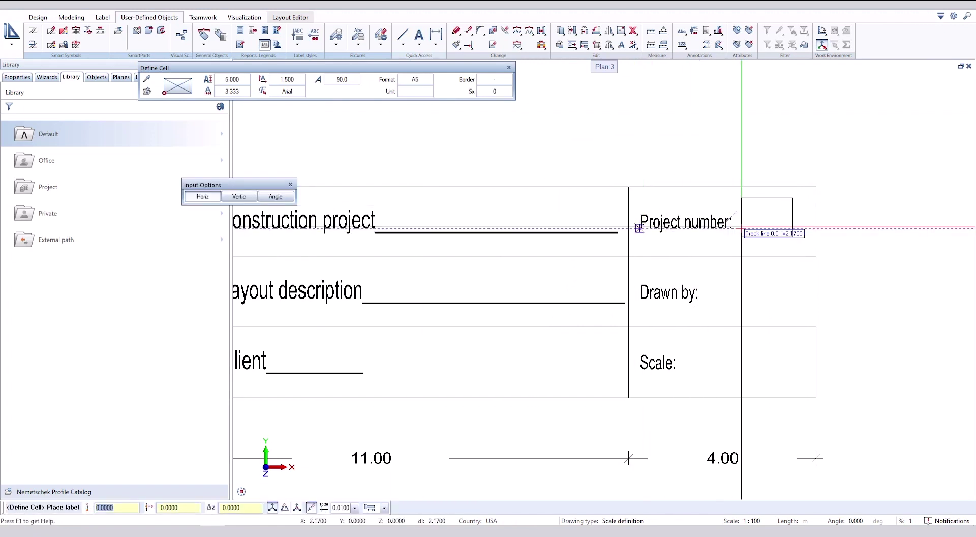
left_click(742, 228)
Step: Choose the Layout > Index created by attribute for the next cell
left_click(202, 91)
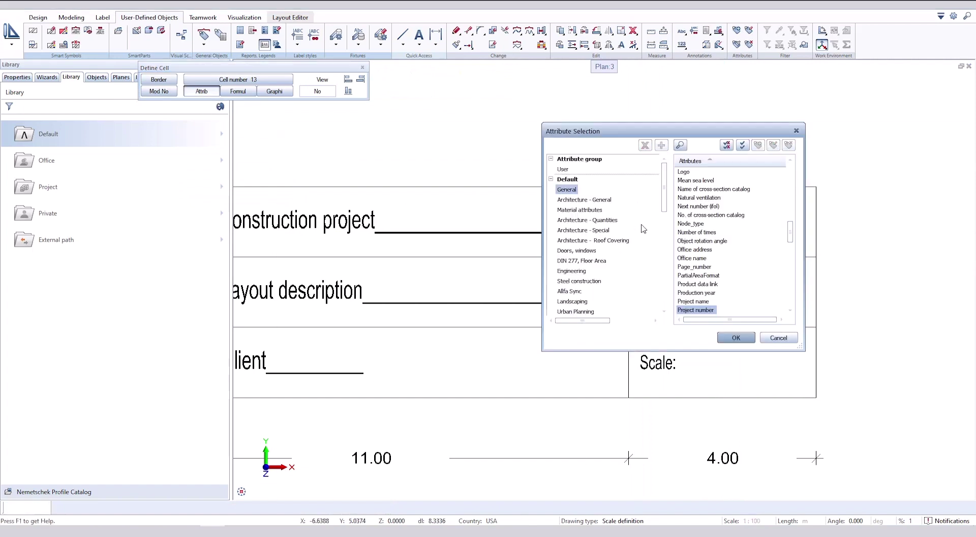
left_click_drag(654, 131, 442, 140)
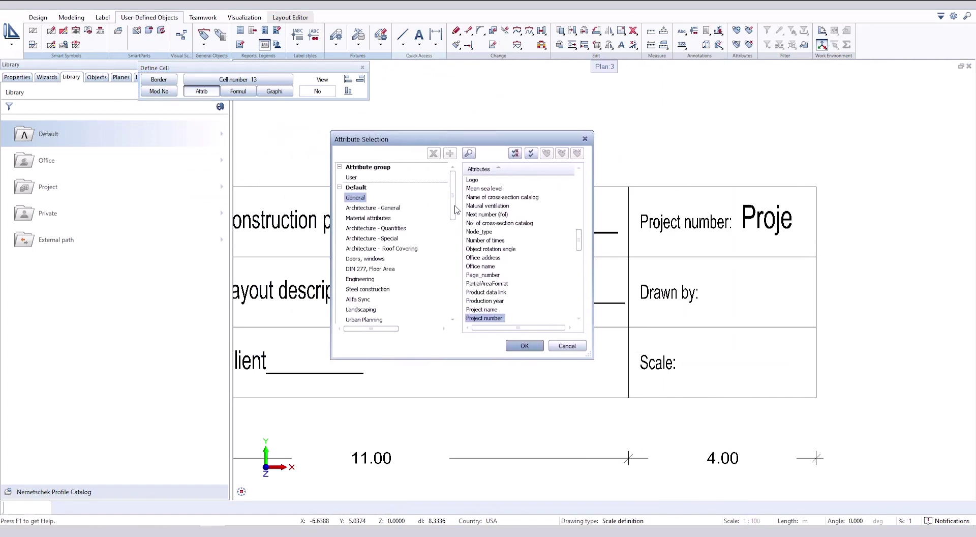
scroll(418, 242, "down", 5)
left_click(355, 212)
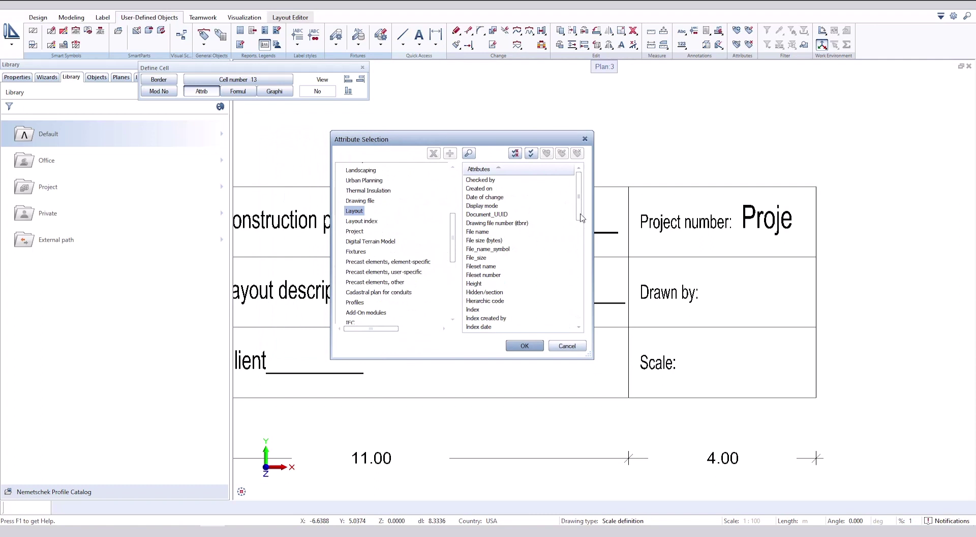
scroll(534, 249, "down", 1)
scroll(534, 249, "down", 1)
left_click(496, 266)
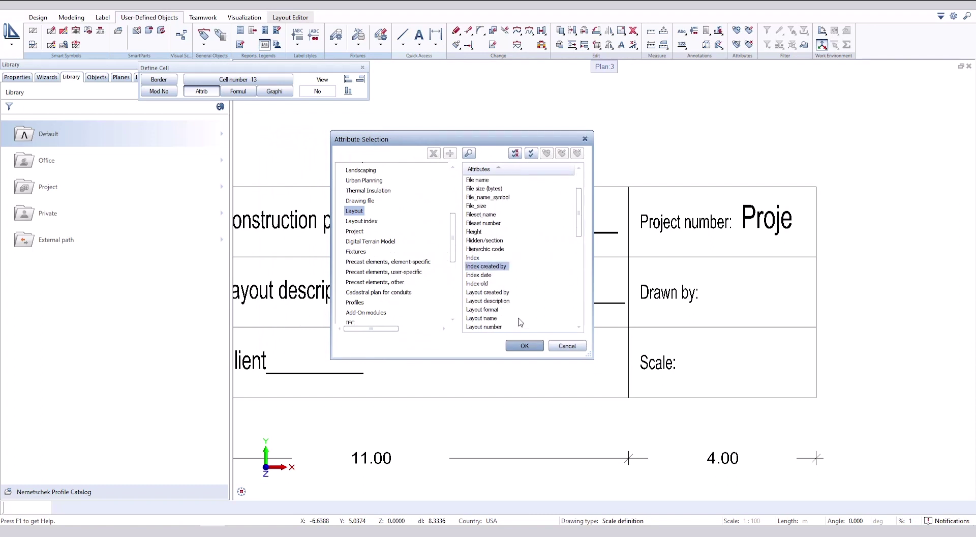
left_click(524, 346)
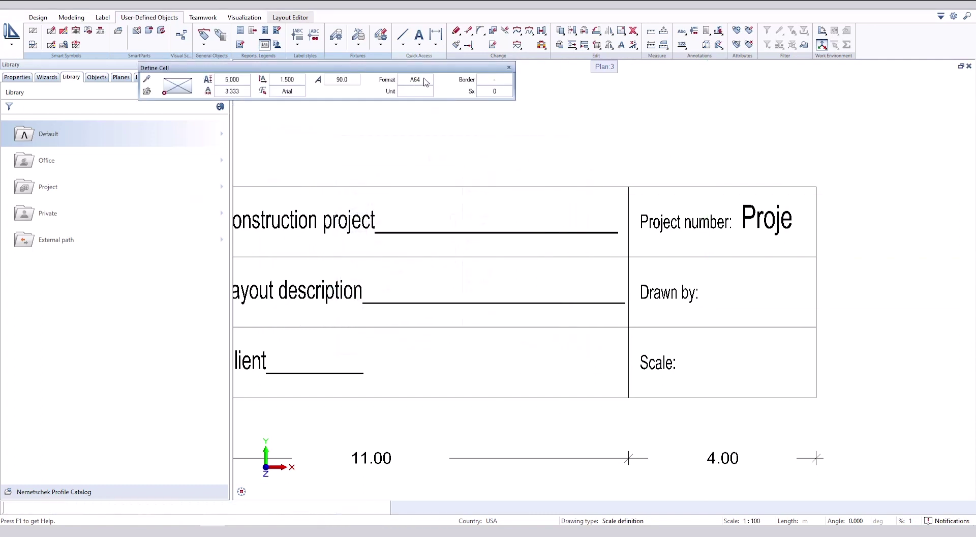
Step: Place the Index created by attribute in A5 format after 'Drawn by:'
key("BackSpace")
type("5")
key("Return")
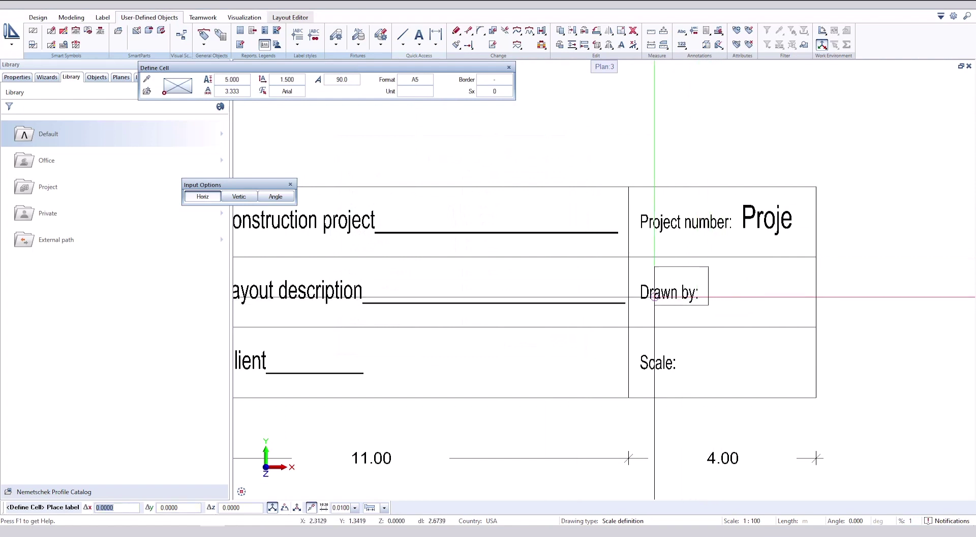
left_click(708, 299)
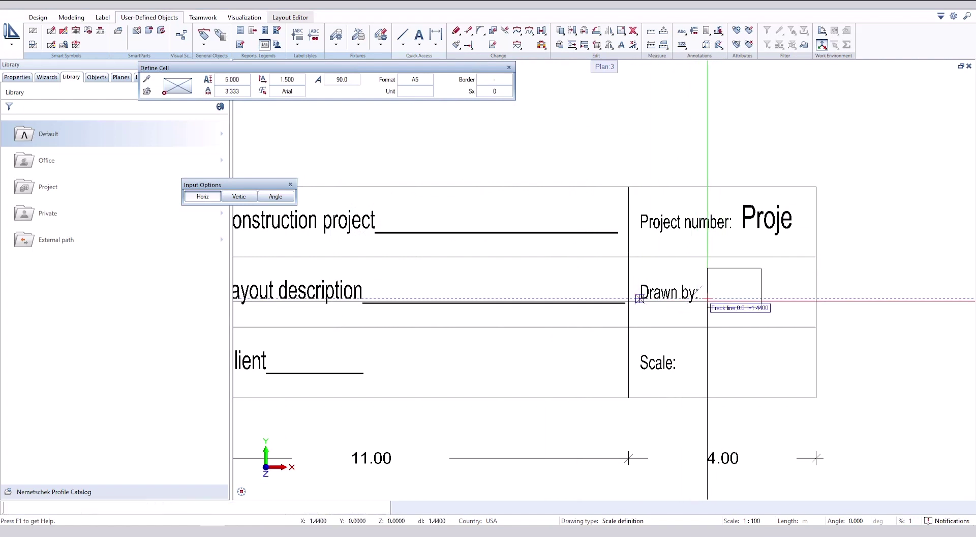
Step: Add the Scale attribute cell in A5 format beside 'Scale:'
left_click(201, 91)
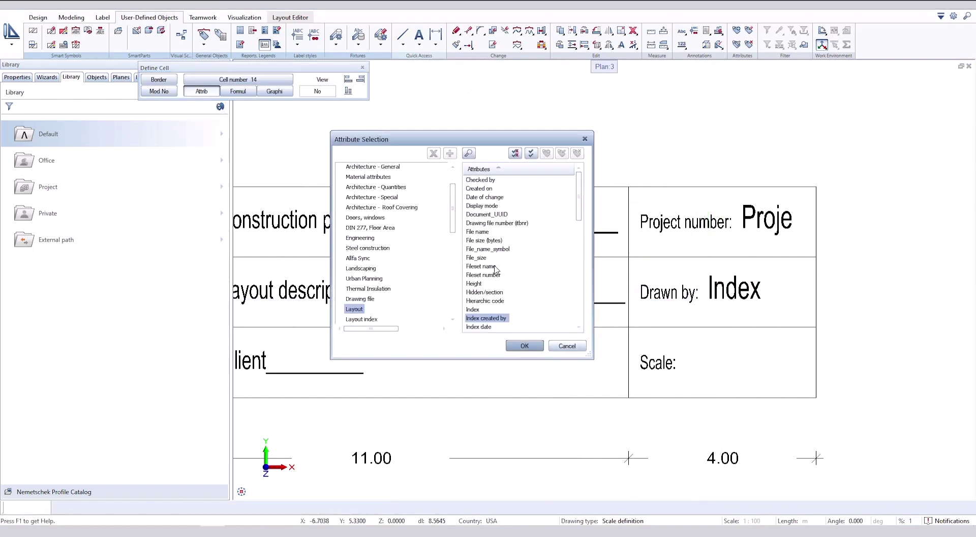
left_click(496, 268)
scroll(496, 270, "down", 5)
left_click(524, 346)
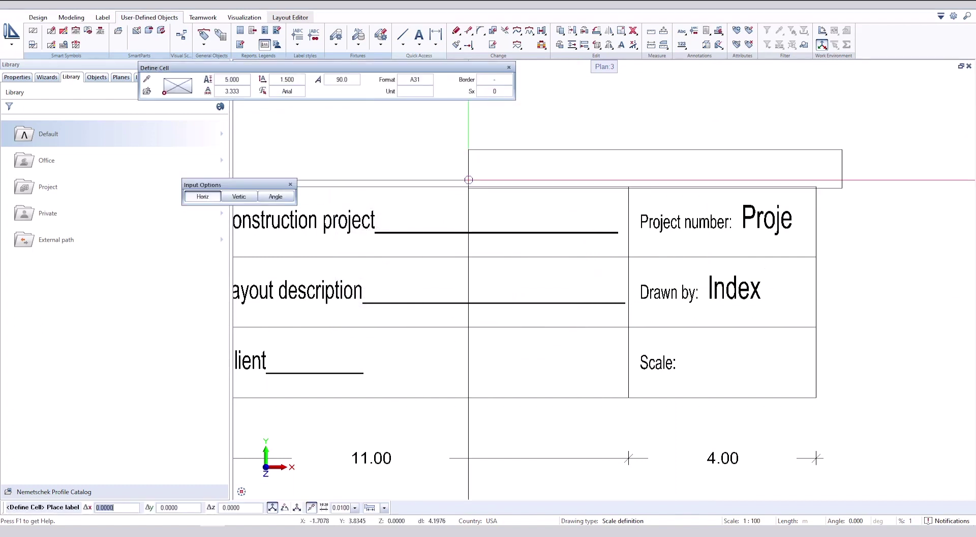
left_click(415, 80)
type("A5")
key("Return")
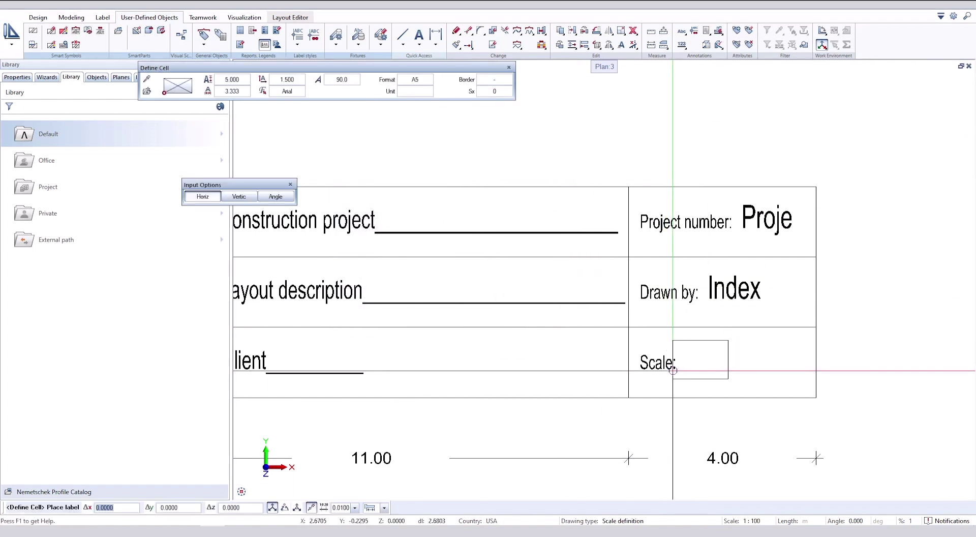
left_click(673, 370)
Step: Finish defining cells and delete the title block's horizontal and vertical dimension lines
scroll(518, 397, "down", 1)
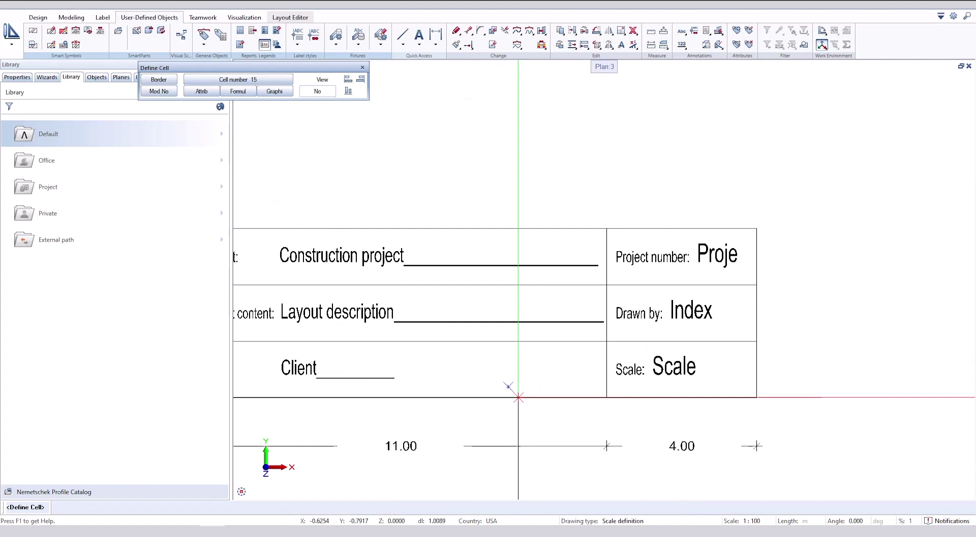
scroll(518, 397, "down", 2)
key("Escape")
left_click_drag(817, 422, 573, 376)
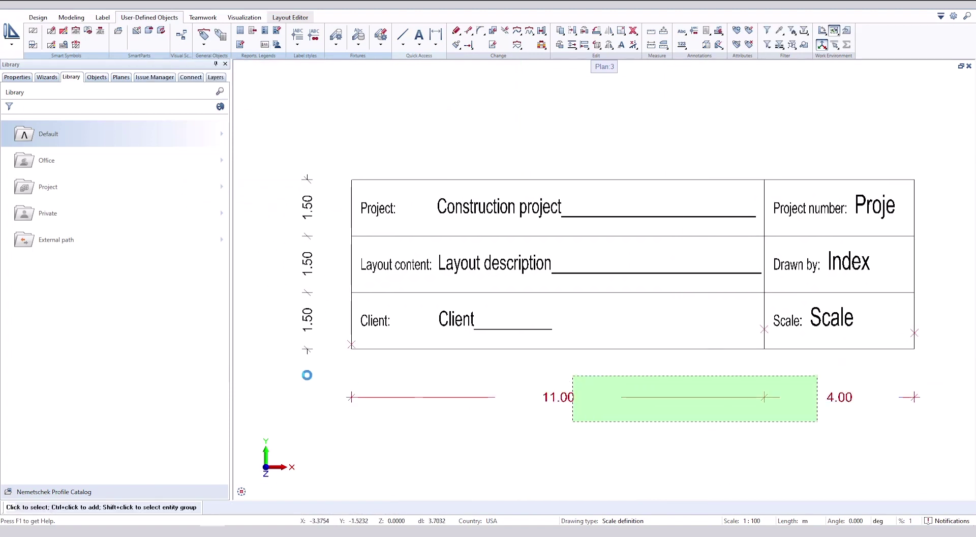
key("Delete")
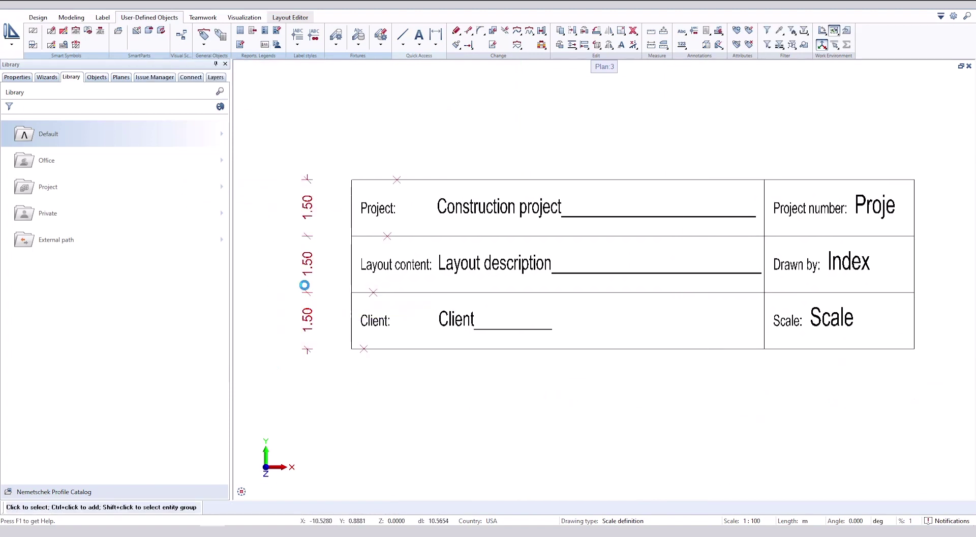
key("Delete")
middle_click_drag(529, 388, 471, 368)
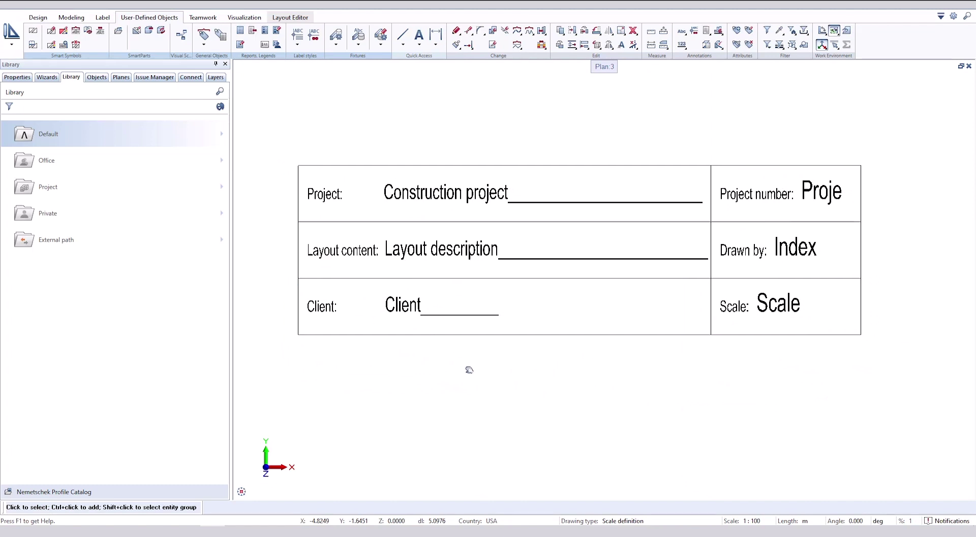
Step: Define a Layout-type legend with the whole window-selected title block as its row
left_click(265, 32)
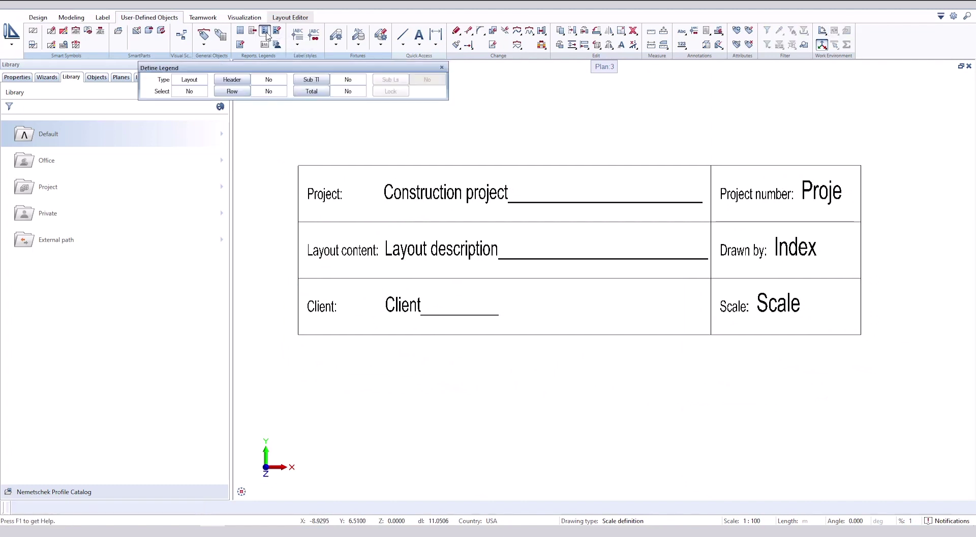
left_click(189, 79)
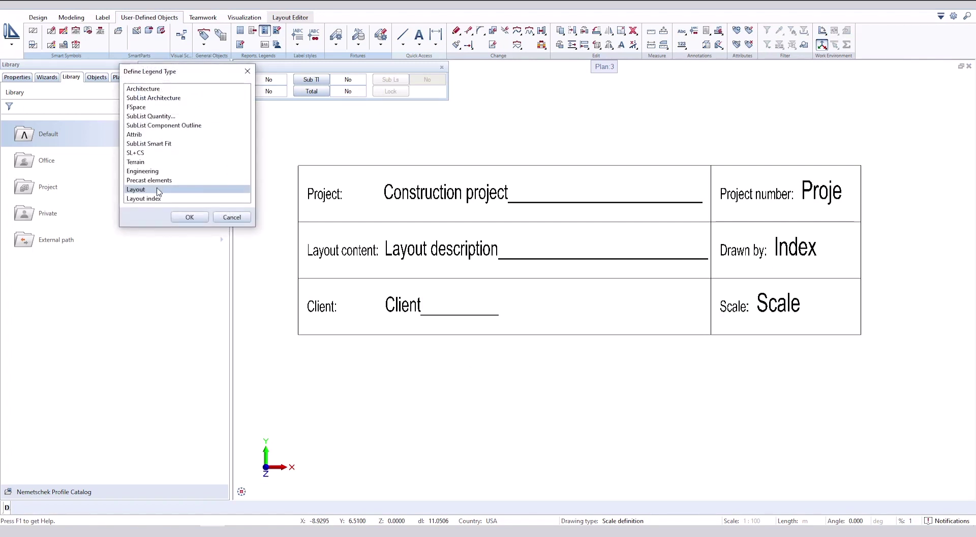
left_click(185, 217)
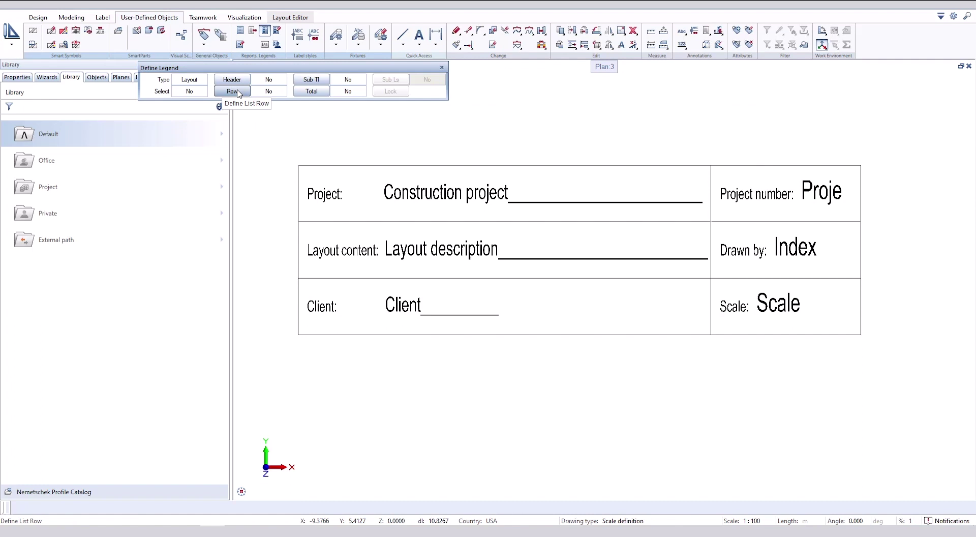
left_click(238, 93)
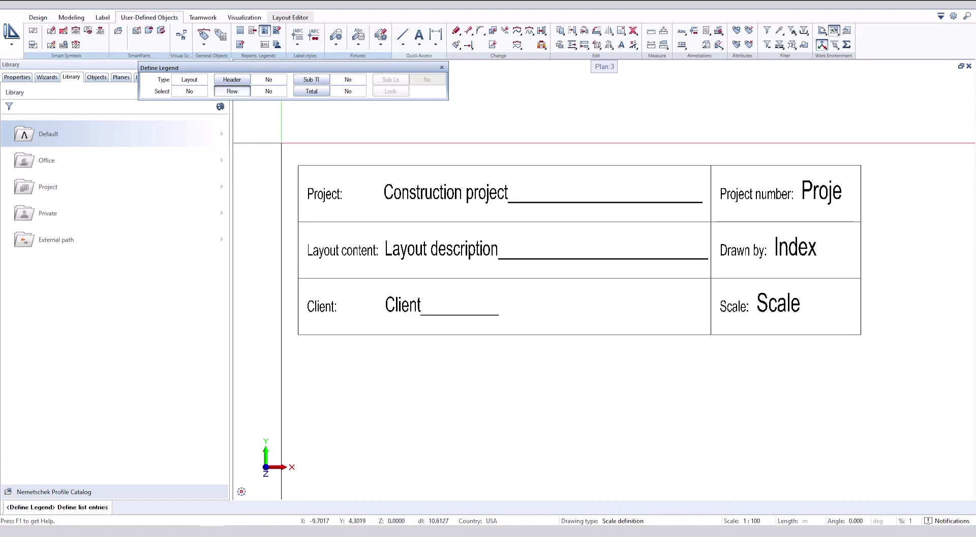
mouse_move(274, 136)
left_mouse_down()
mouse_move(853, 414)
mouse_move(904, 414)
left_mouse_up()
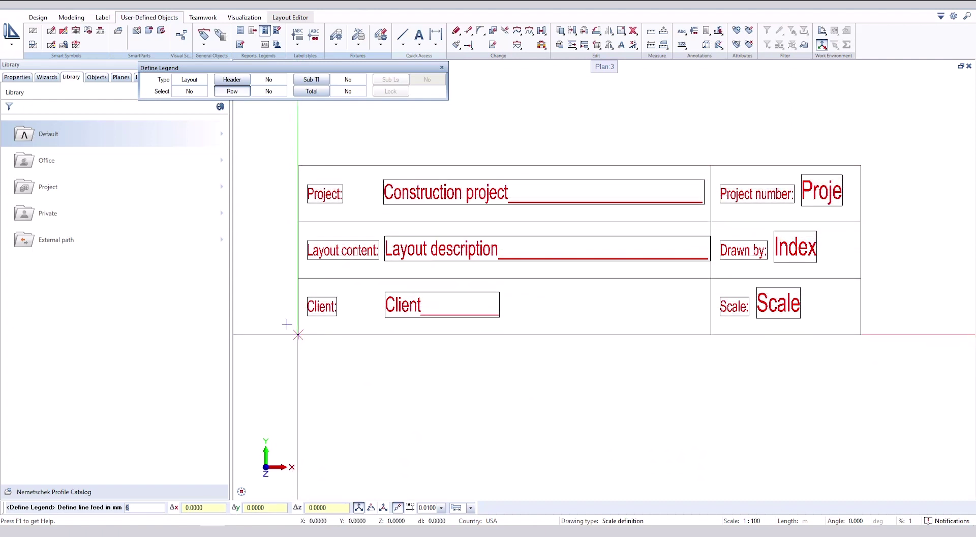
key("Return")
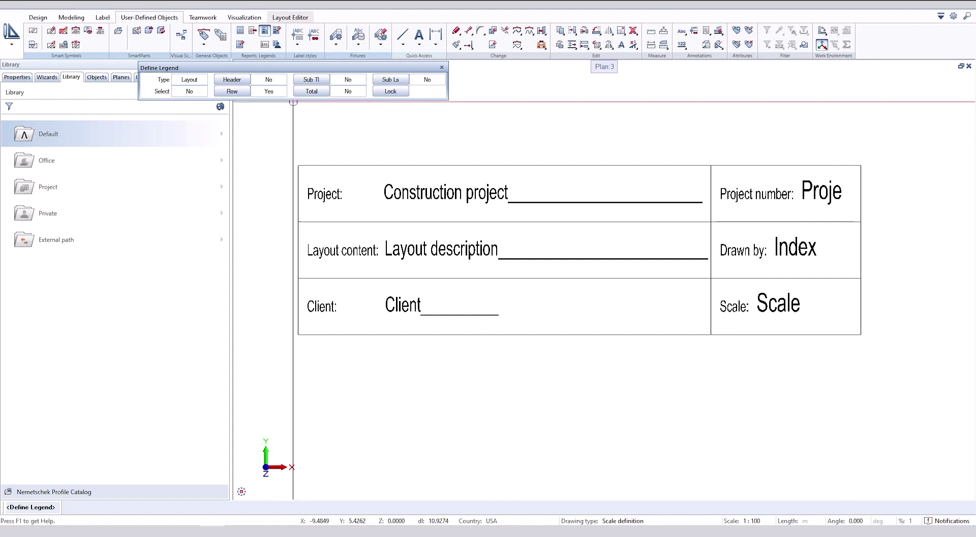
Step: Save the legend in the Private location, creating subfolder 7 named TitleBlock
left_click(401, 94)
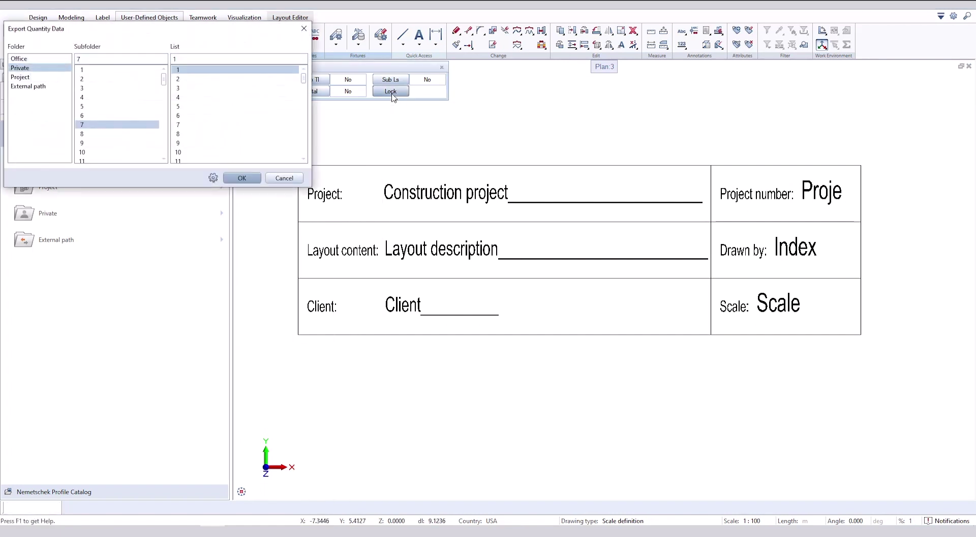
left_click(20, 59)
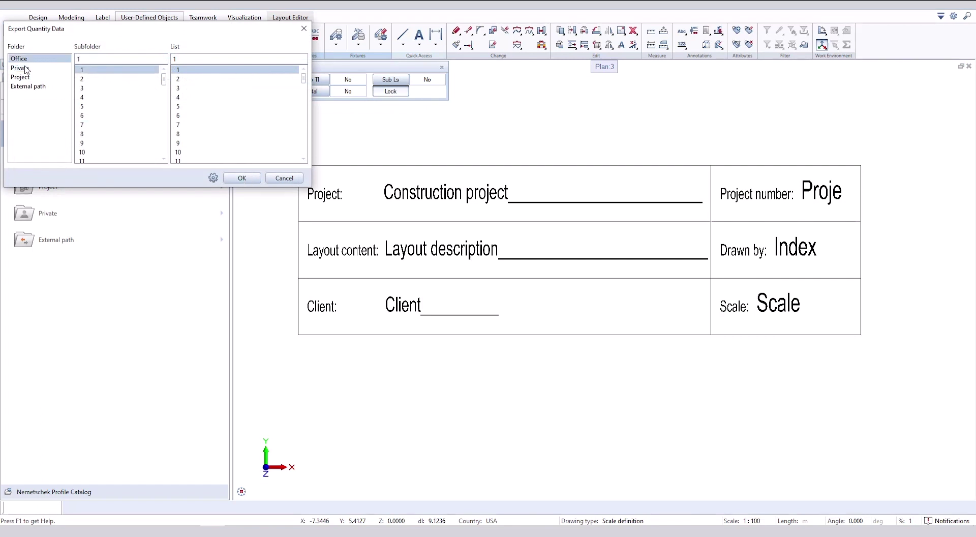
left_click(26, 70)
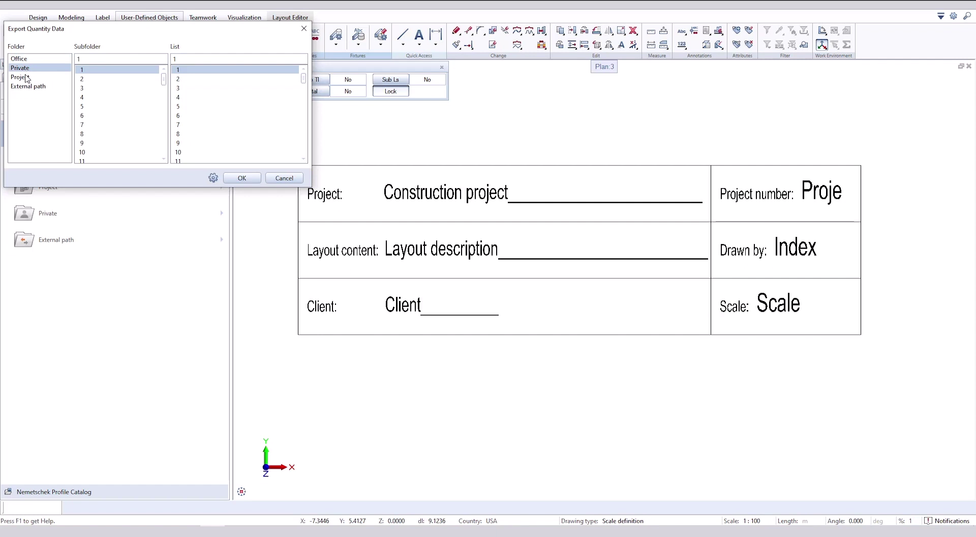
left_click(27, 78)
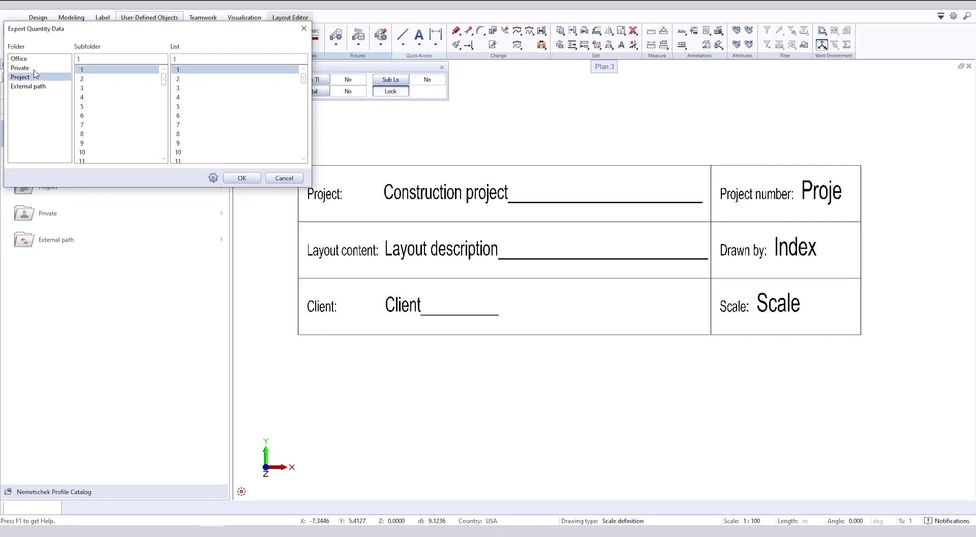
left_click(35, 69)
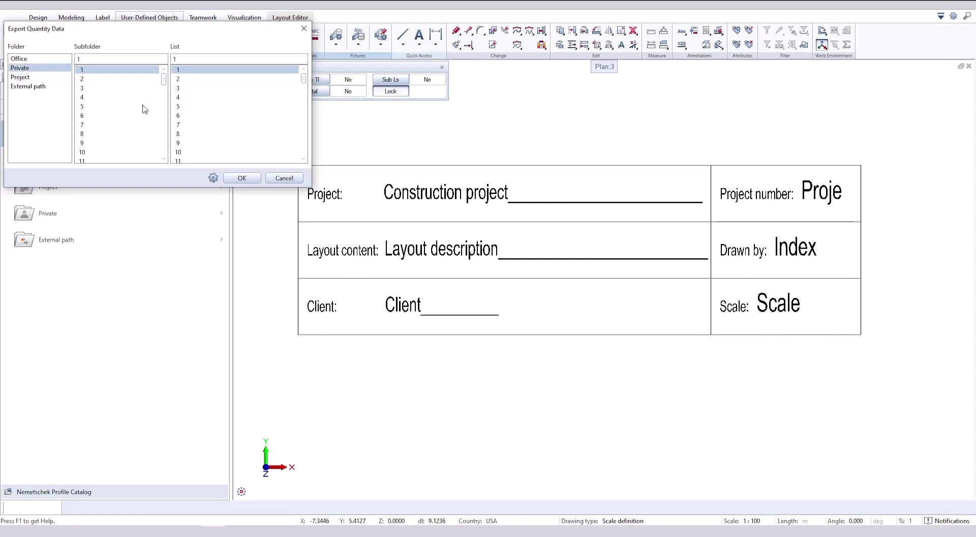
double_click(88, 126)
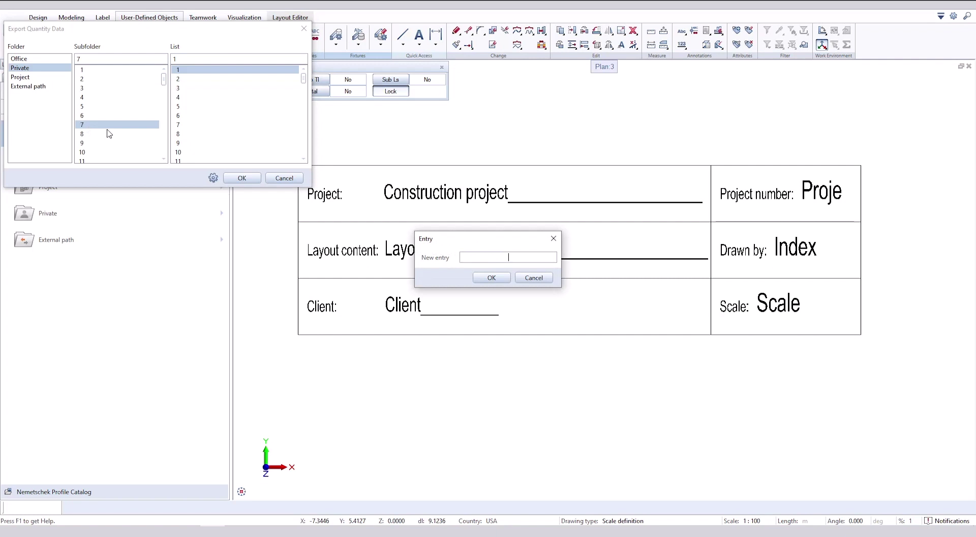
type("TitleBock")
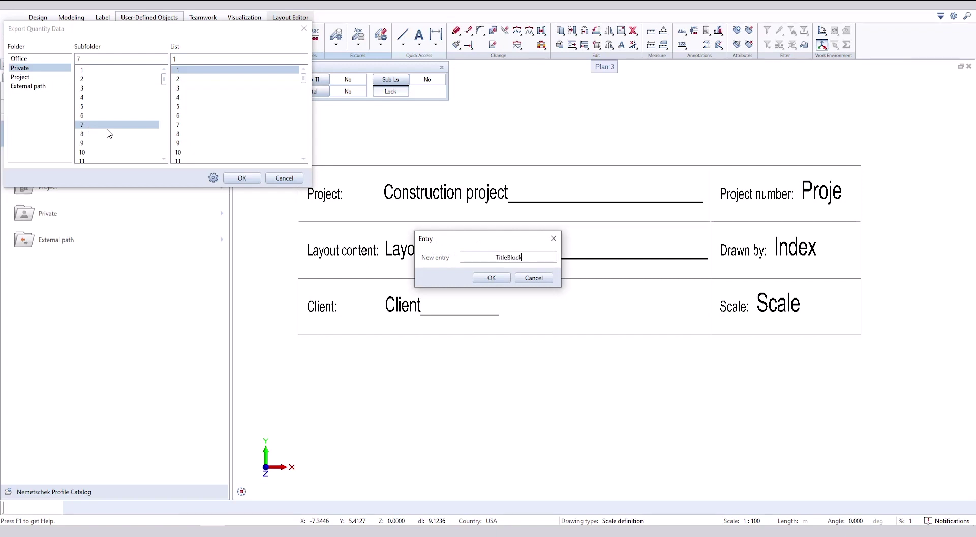
left_click(504, 280)
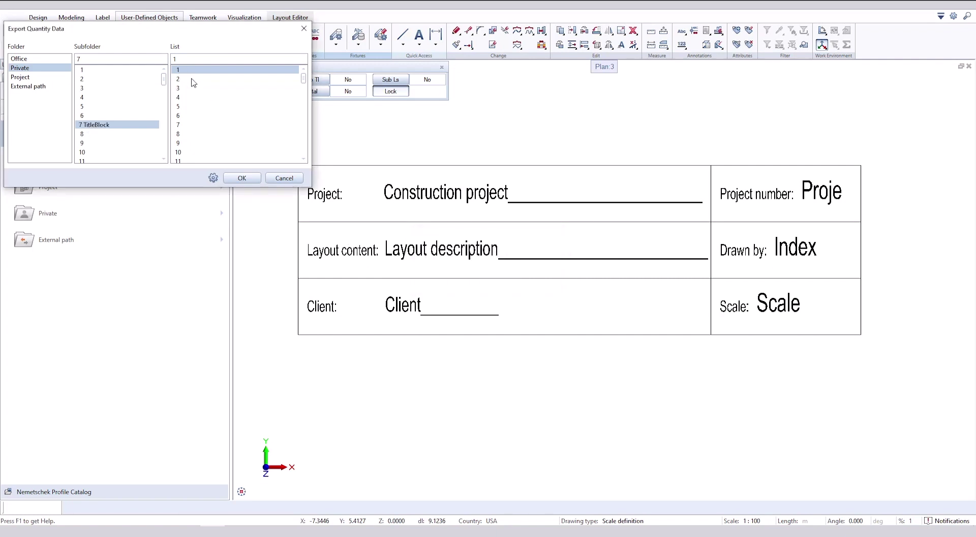
Step: Name legend entry 1 'Simple without index' and save it there
double_click(228, 72)
type("Sim")
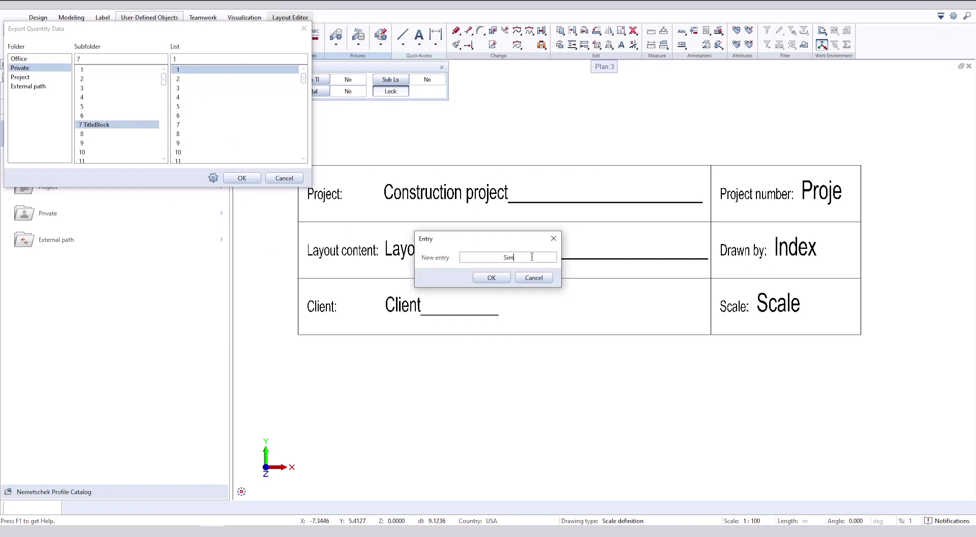
type("ple without in")
type("dex")
left_click(495, 277)
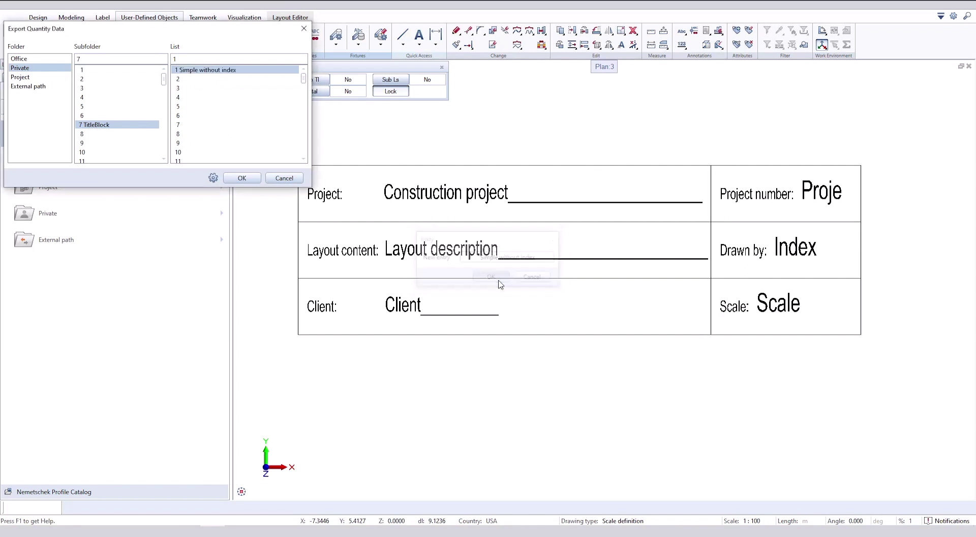
left_click(242, 178)
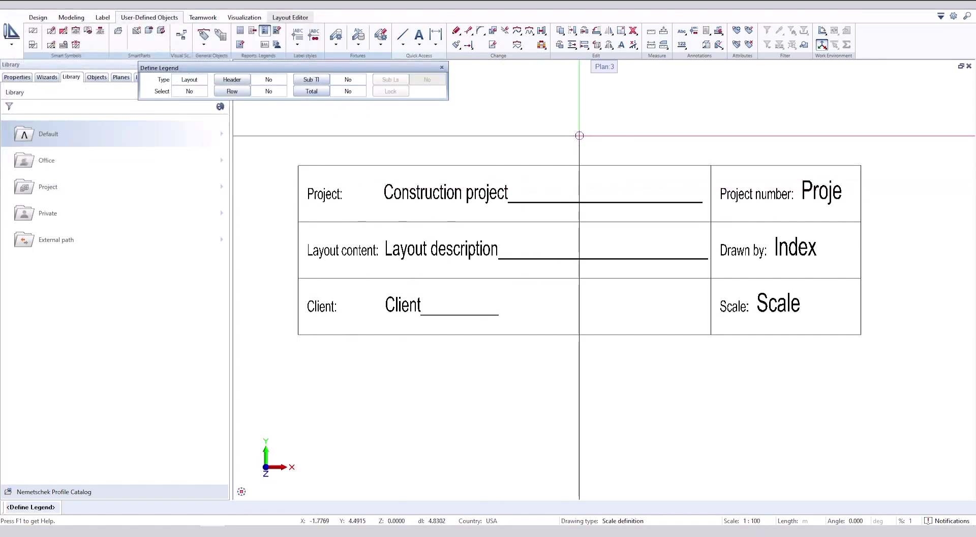
Step: In the layout's page setup, select the title block Private > TitleBlock > Simple without index
key("Escape")
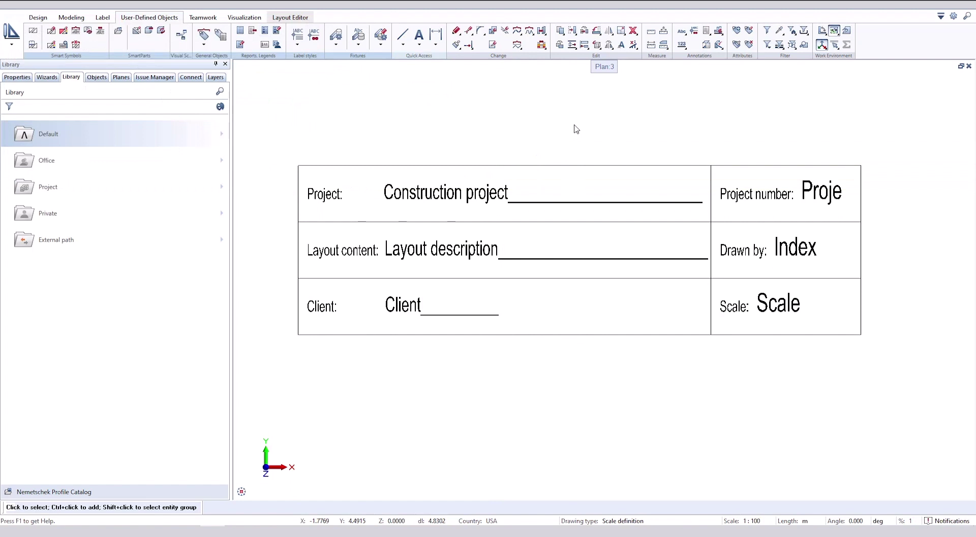
left_click(279, 20)
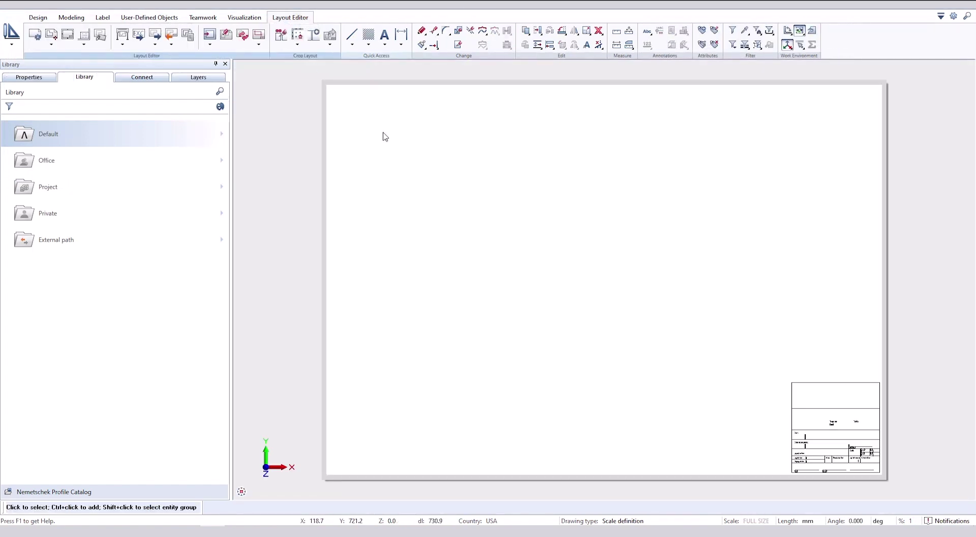
left_click(34, 39)
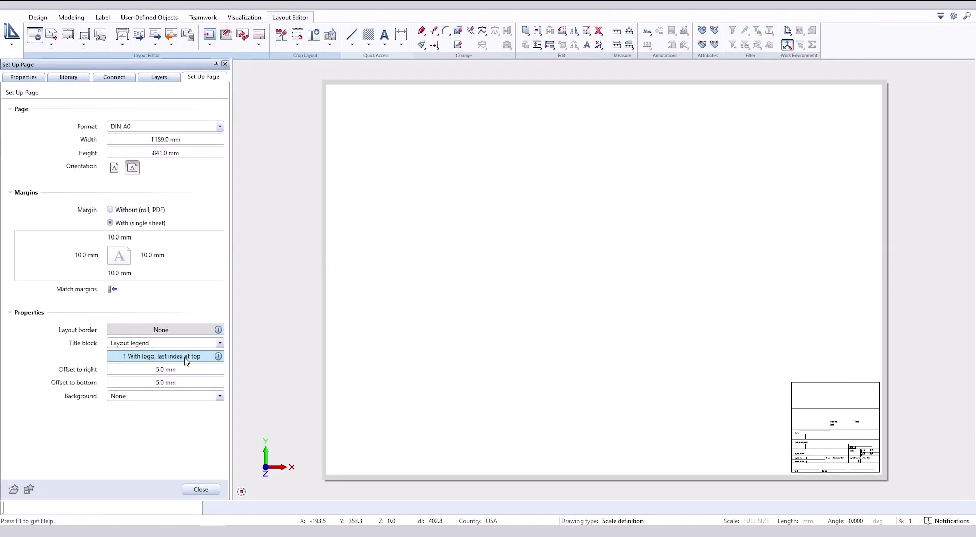
left_click(186, 361)
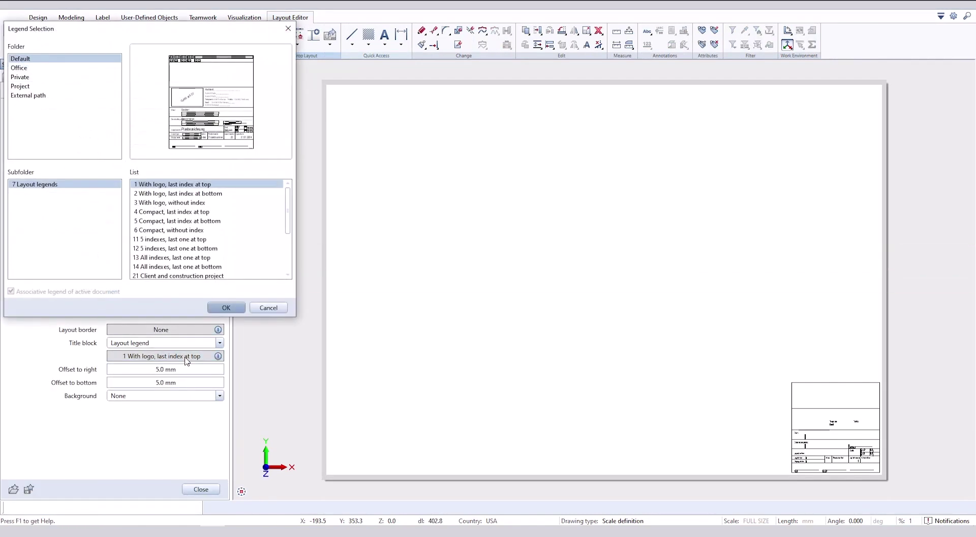
left_click(22, 79)
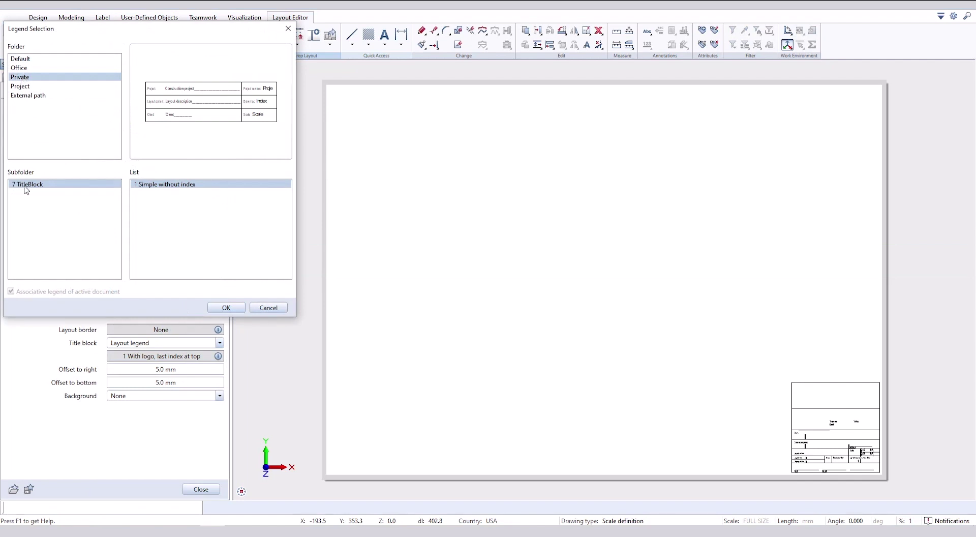
left_click(227, 307)
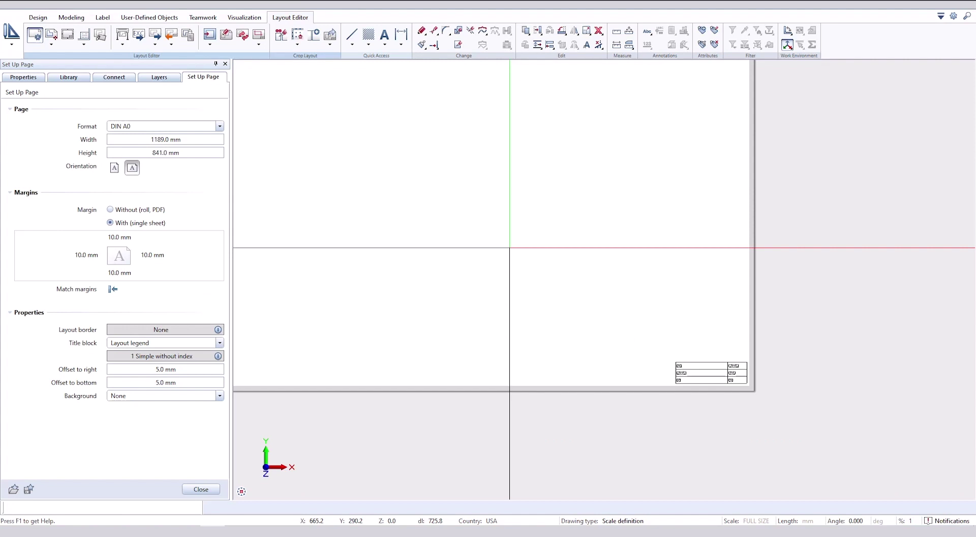
Step: Close the page setup, recentre the sheet and bring up the project layout list
scroll(661, 330, "up", 2)
scroll(747, 388, "up", 2)
scroll(712, 356, "up", 1)
scroll(708, 321, "up", 1)
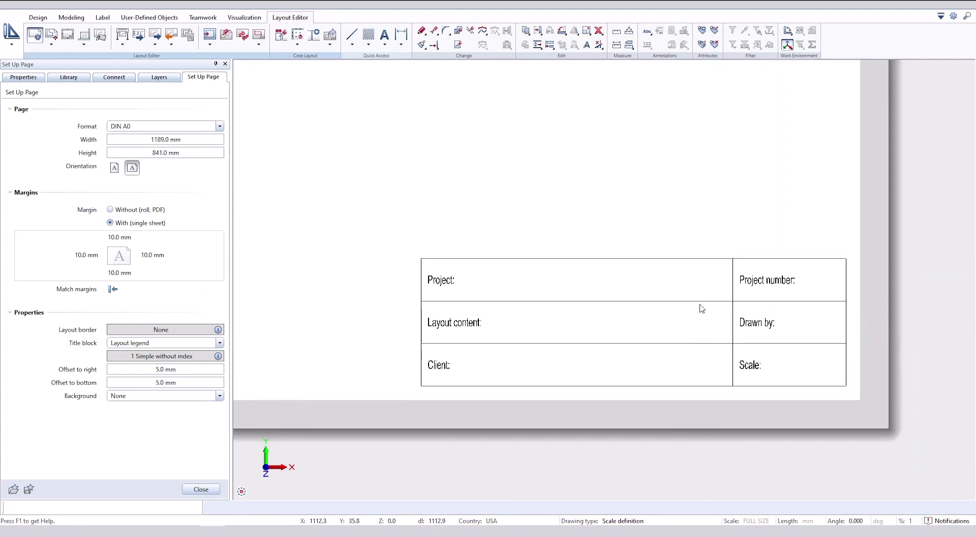
key("Escape")
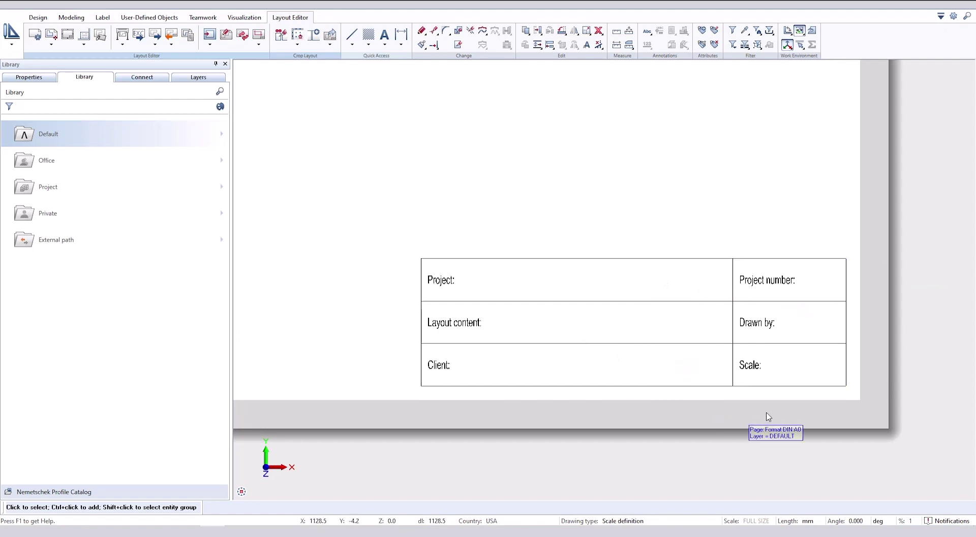
middle_click_drag(697, 402, 648, 395)
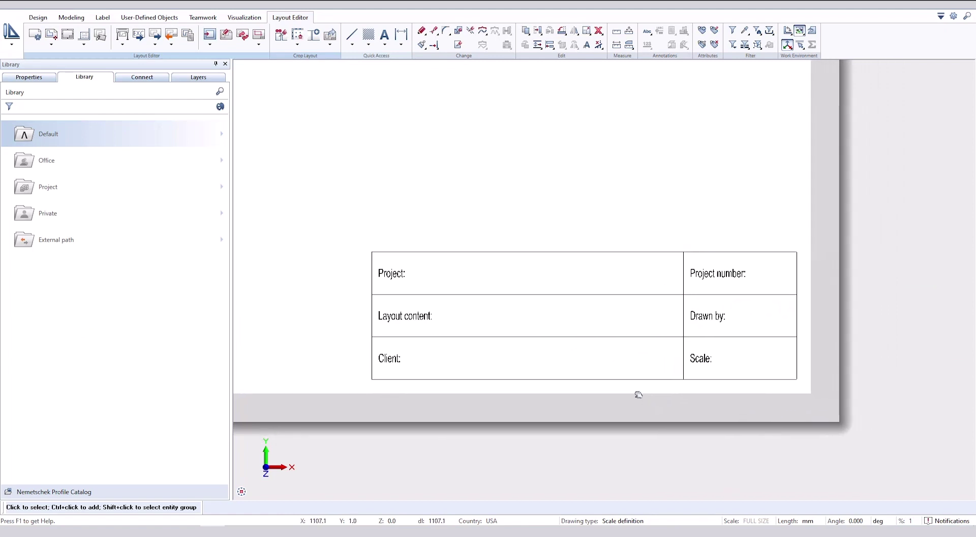
key("ctrl+o")
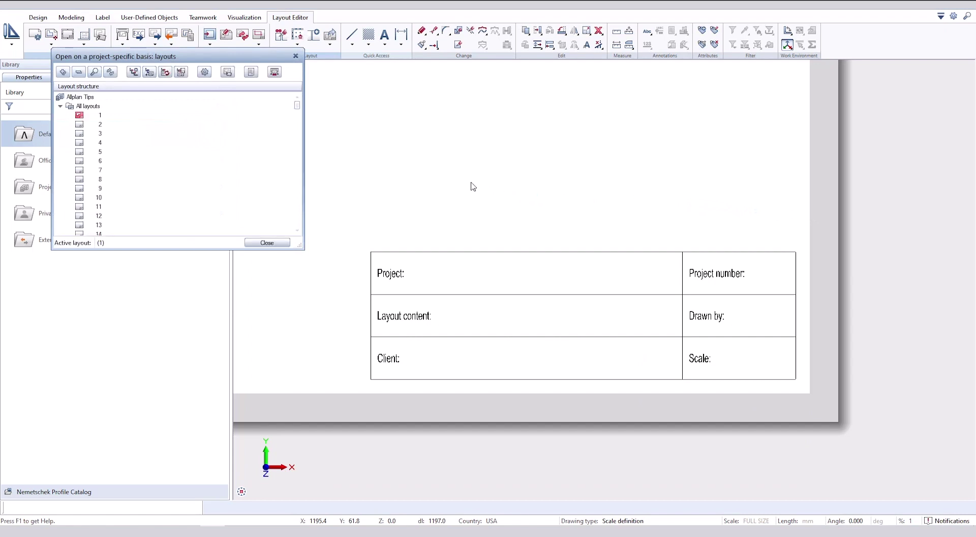
Step: In layout 1's properties, set the name 'Layout description' and scale 1:100
right_click(101, 121)
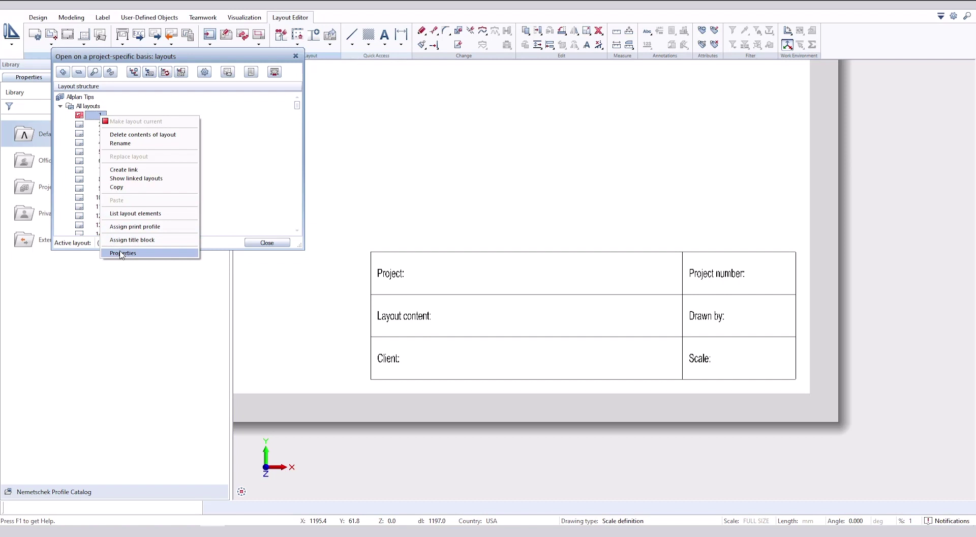
left_click(121, 253)
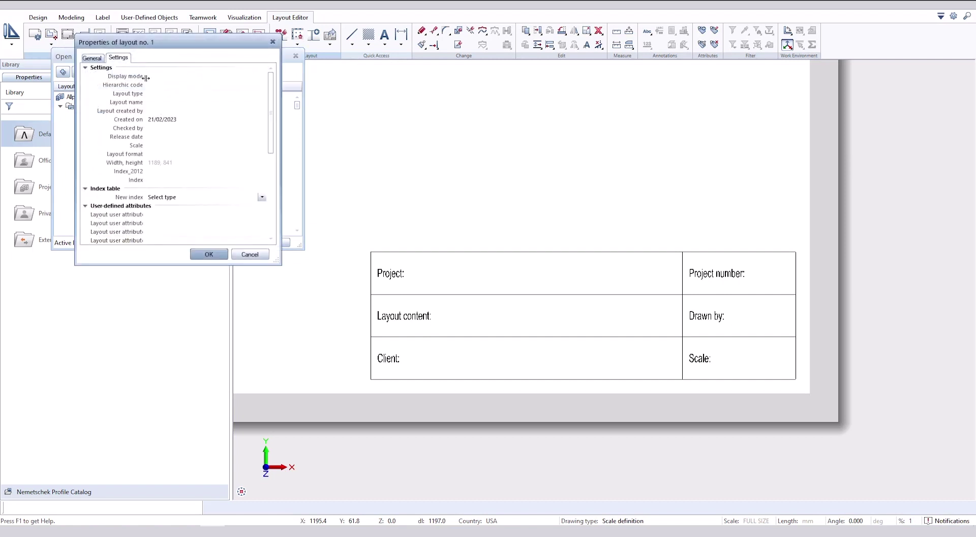
left_click(164, 102)
type("Layout description")
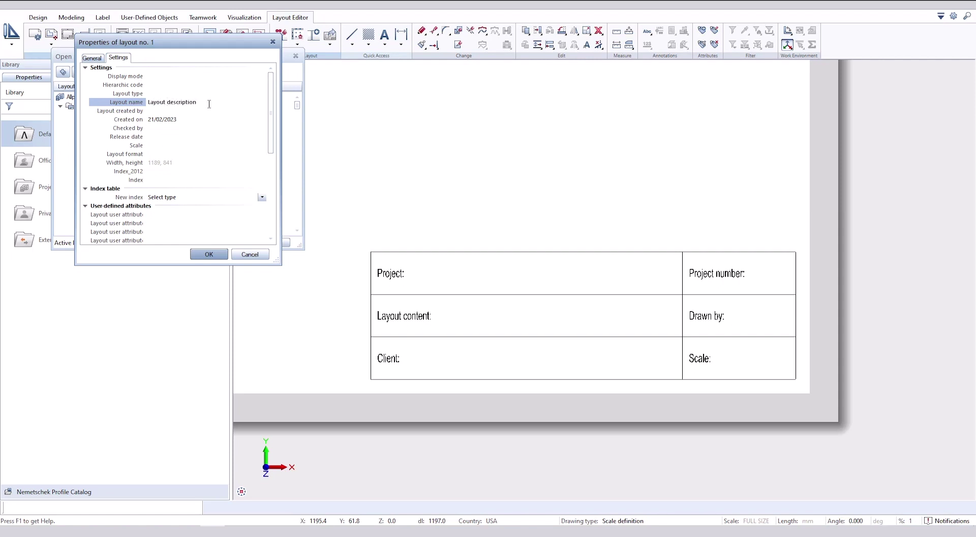
left_click_drag(209, 104, 129, 110)
left_click(93, 146)
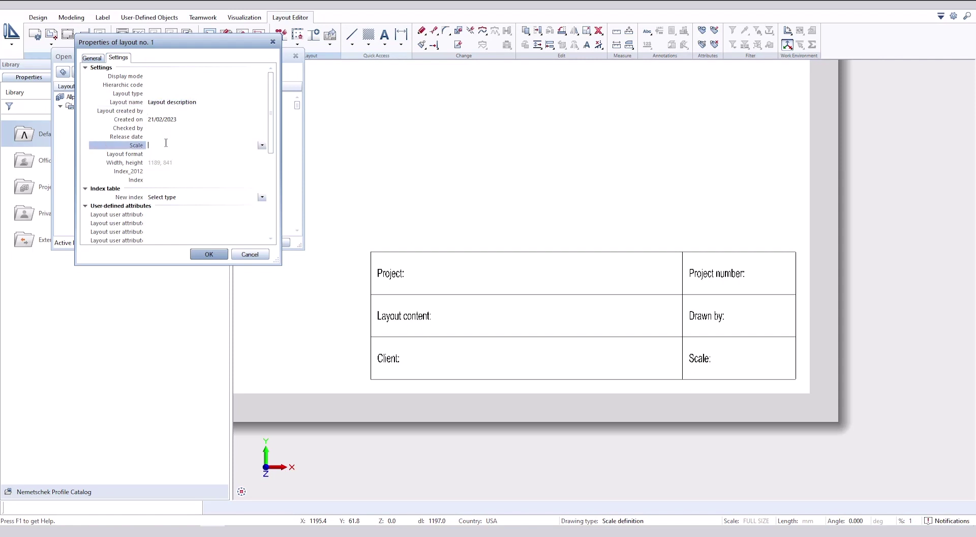
left_click(261, 145)
left_click(159, 171)
Step: Add a new index A to layout 1 with SM as its creator
left_click(262, 197)
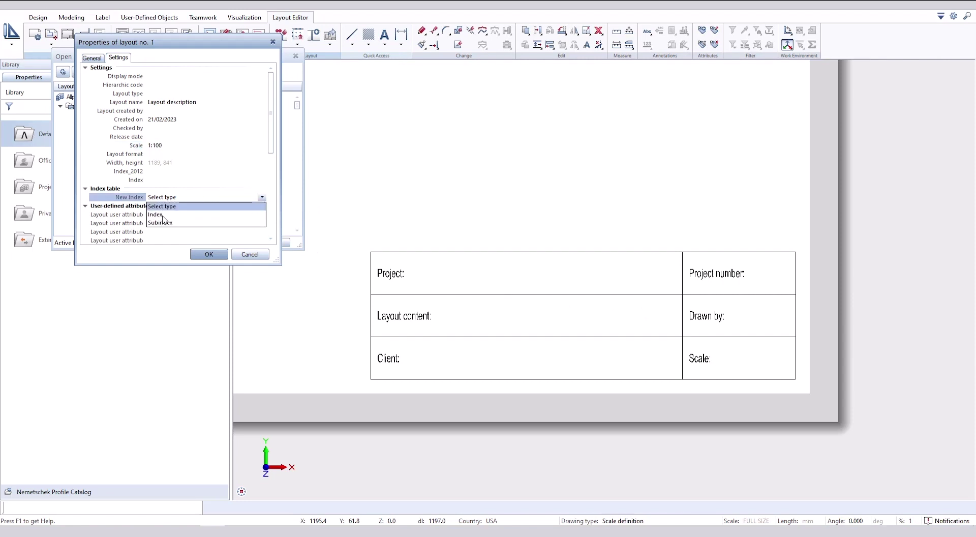
left_click(163, 215)
scroll(162, 201, "down", 1)
scroll(146, 216, "down", 1)
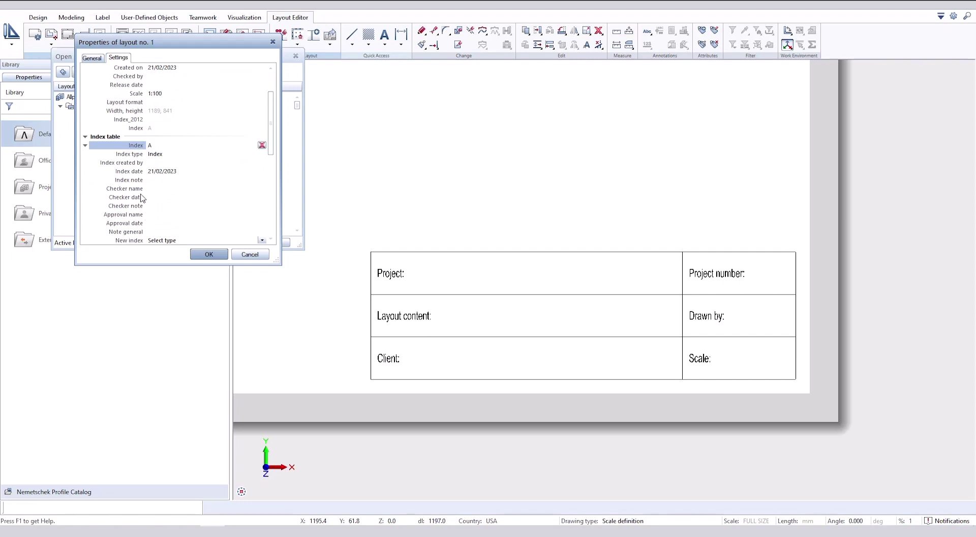
left_click(182, 163)
type("SM")
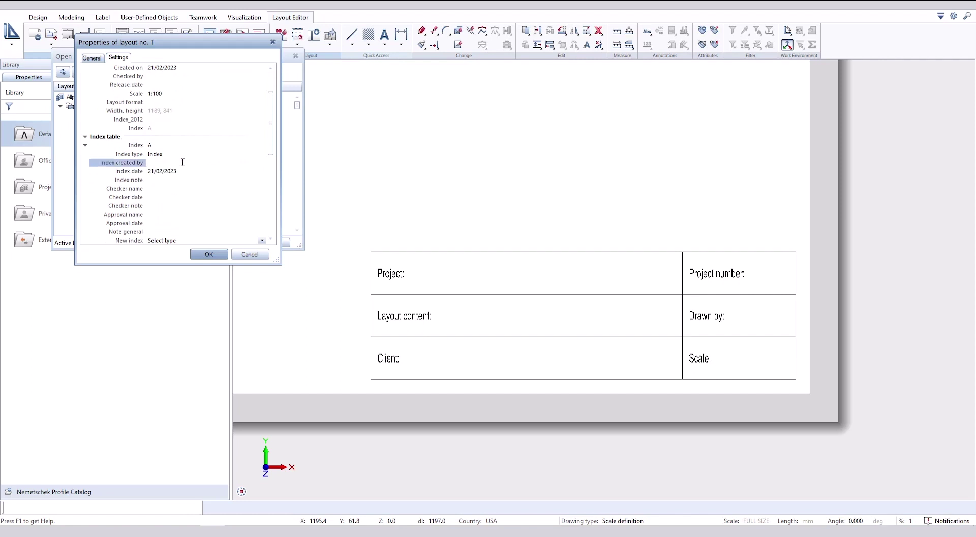
left_click(123, 181)
Step: Apply the changes, close the layout list and zoom onto the title block showing Layout description, SM, 1:100
left_click(208, 254)
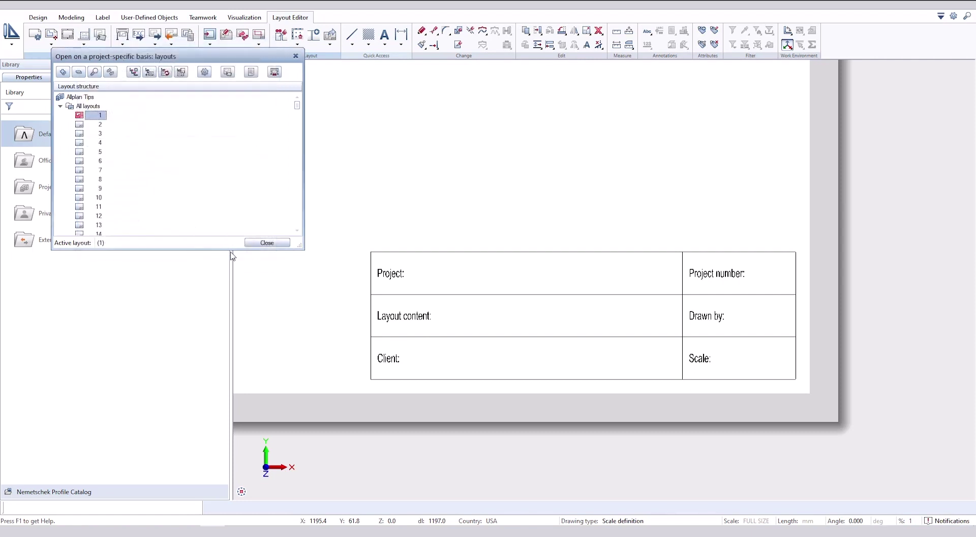
key("Return")
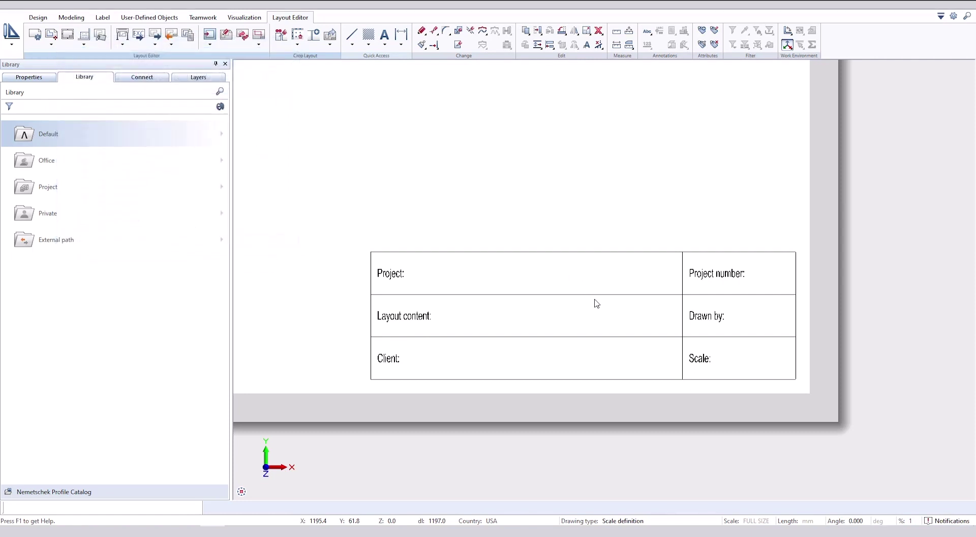
scroll(741, 382, "up", 3)
scroll(737, 394, "up", 3)
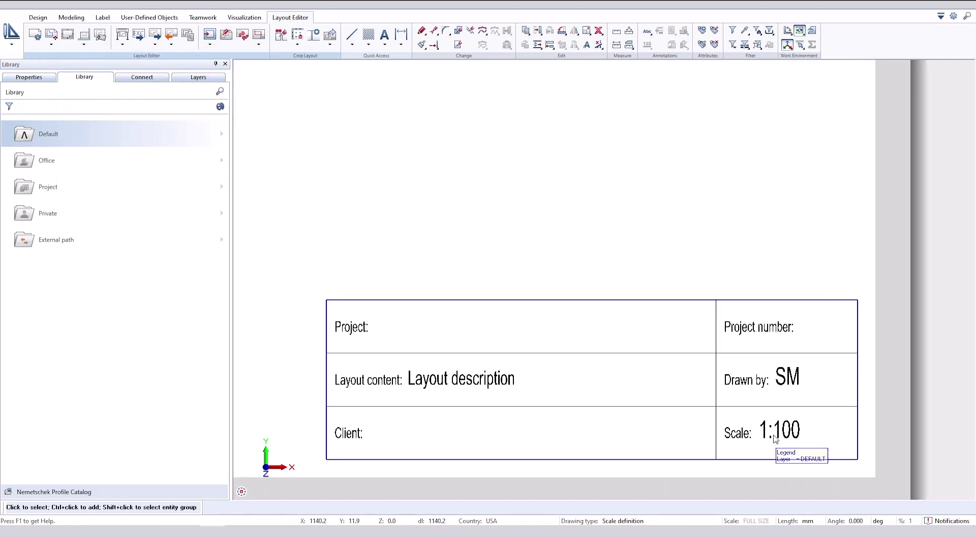
middle_click_drag(736, 396, 723, 361)
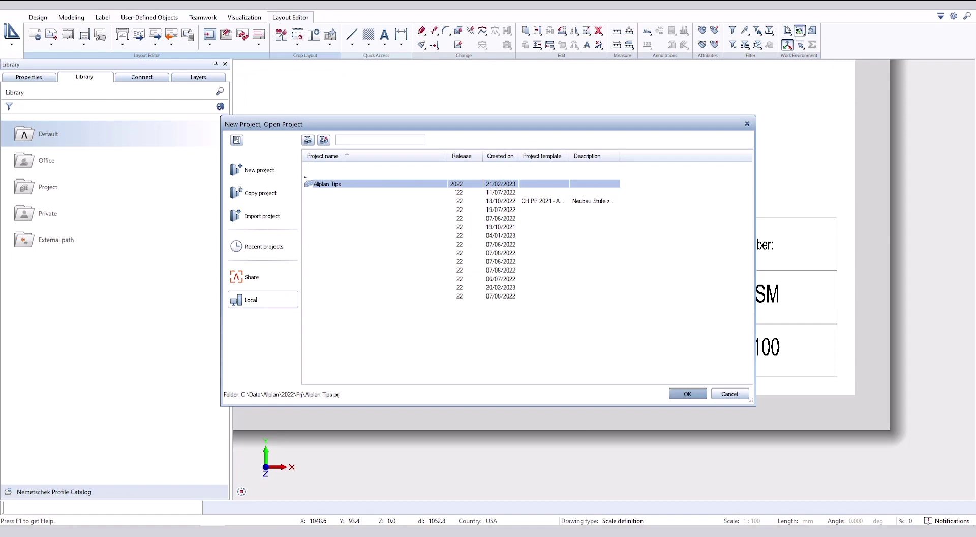
Step: Open the Allplan Tips project settings and its attribute values in an enlarged window
right_click(339, 185)
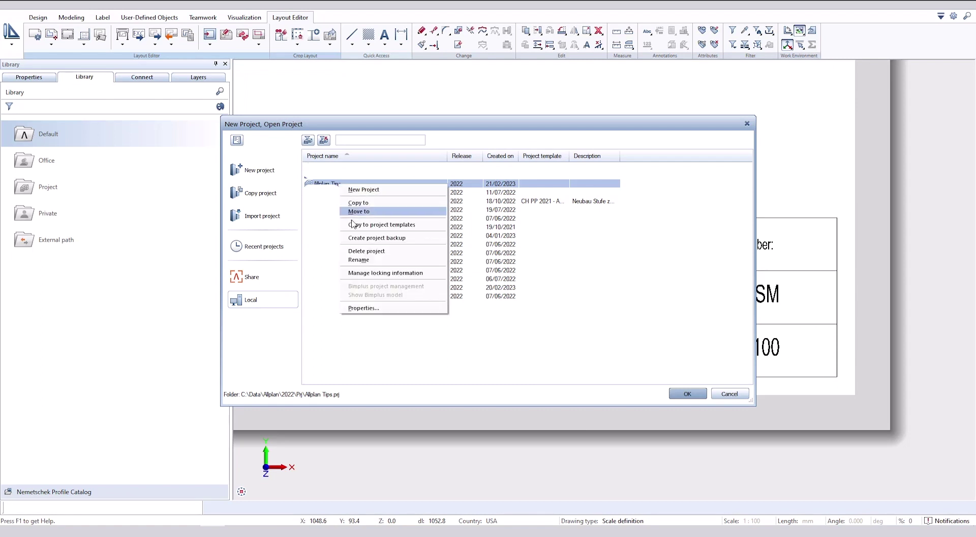
left_click(363, 308)
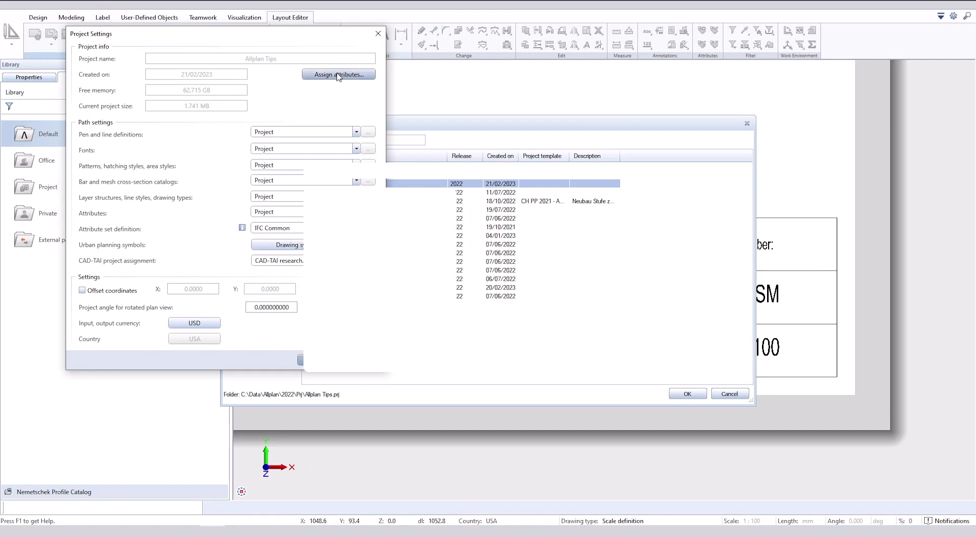
left_click(338, 75)
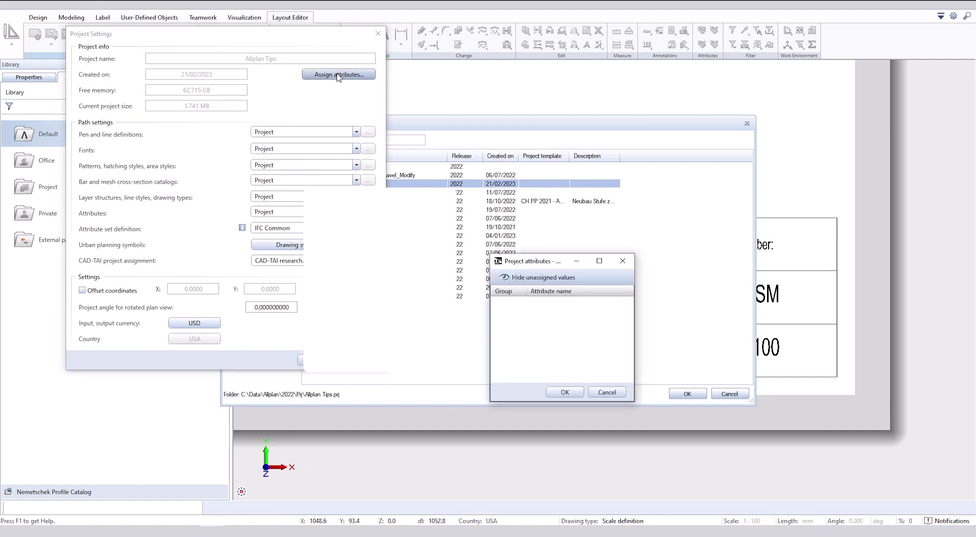
left_click(599, 260)
scroll(203, 250, "down", 4)
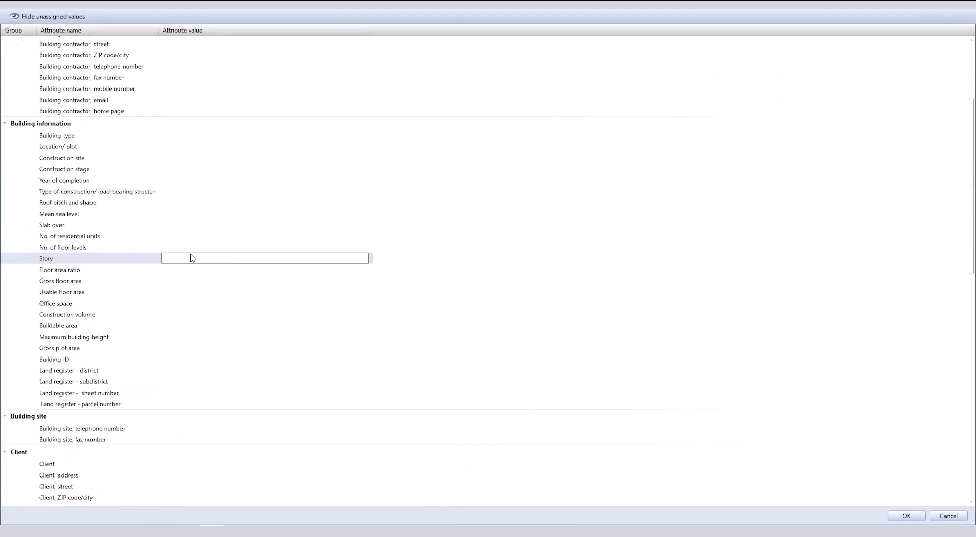
scroll(190, 258, "down", 7)
scroll(188, 269, "down", 1)
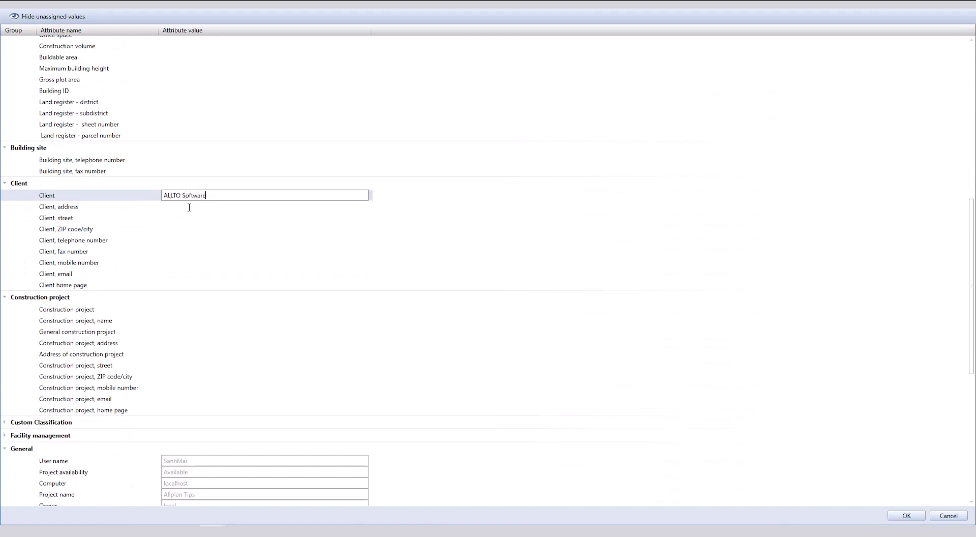
Step: Enter construction project Allplan Tip and project number 001, and confirm both dialogs
left_click(176, 311)
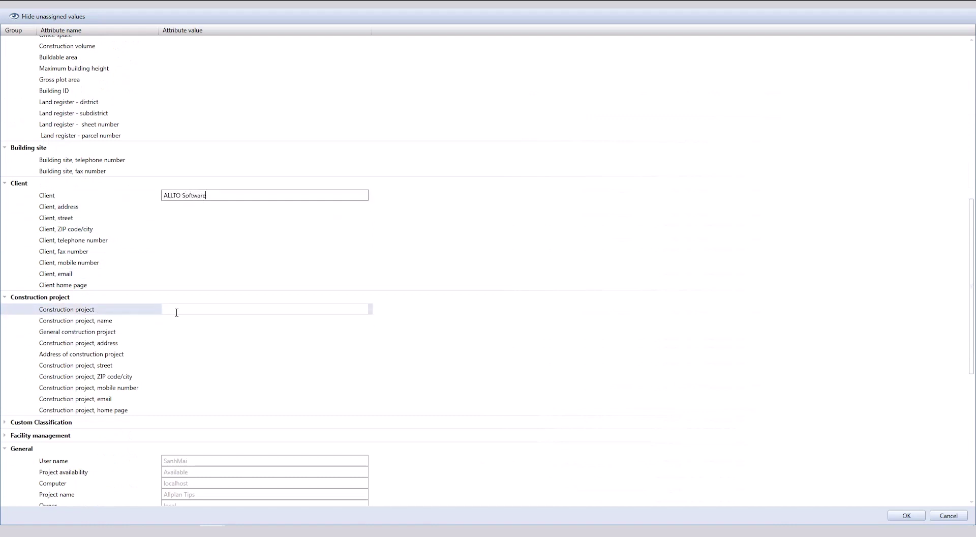
left_click(319, 278)
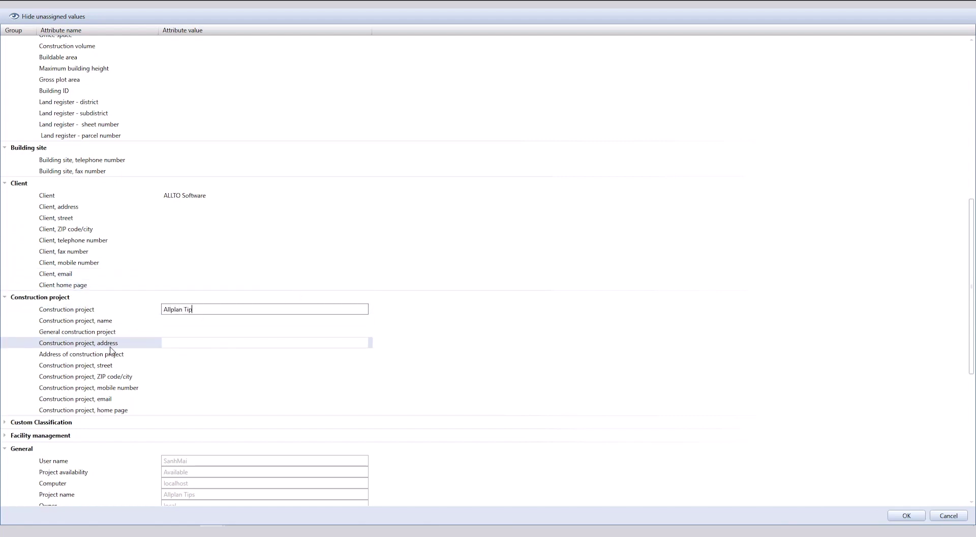
scroll(109, 414, "down", 2)
scroll(69, 428, "down", 2)
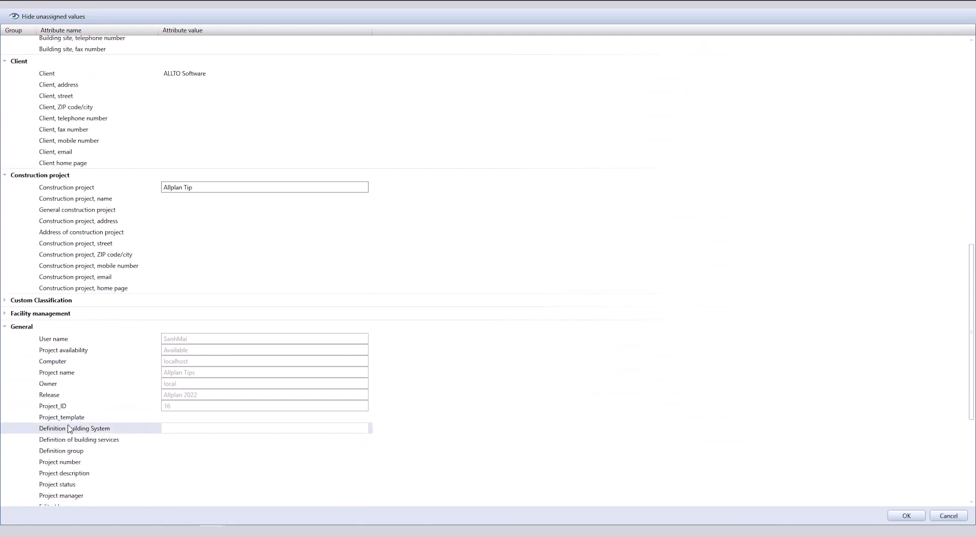
scroll(76, 432, "down", 1)
left_click(214, 437)
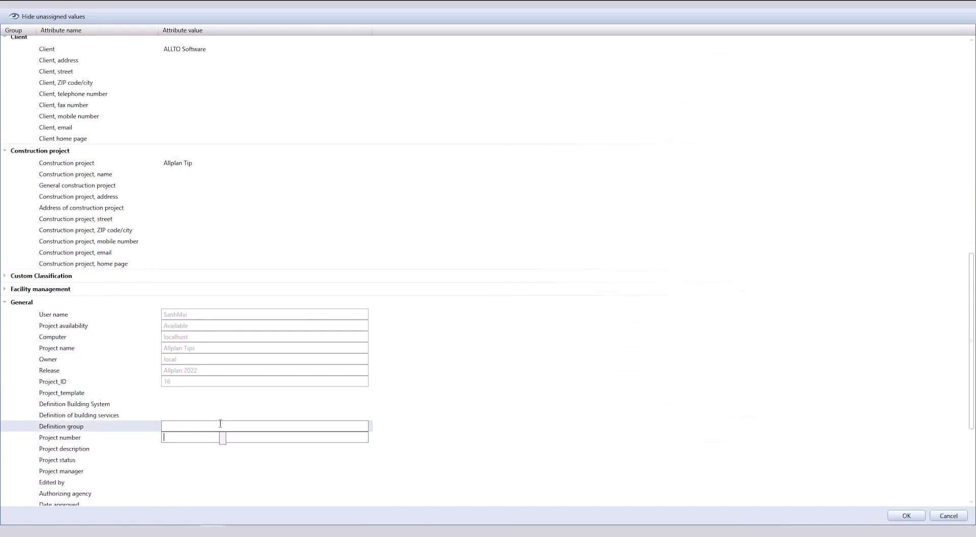
type("001")
left_click(907, 515)
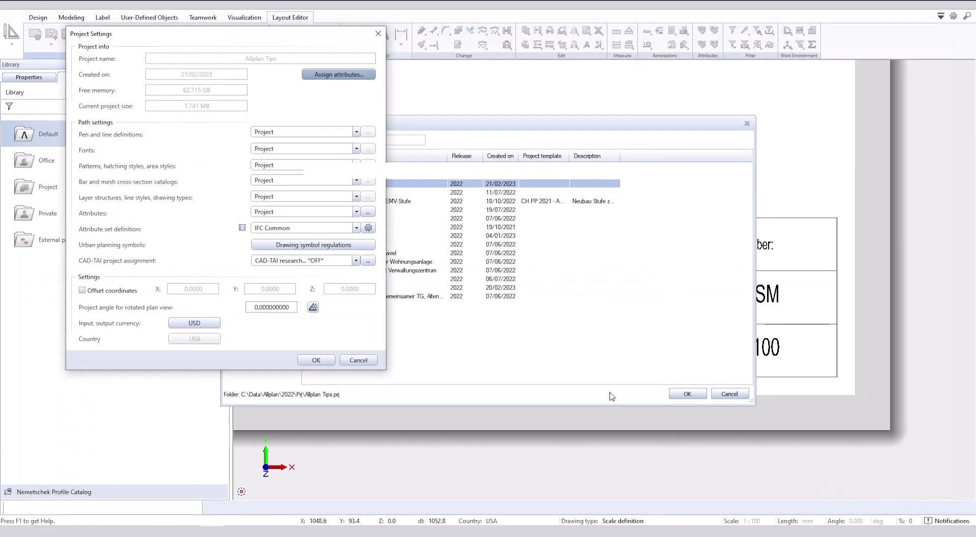
left_click(316, 360)
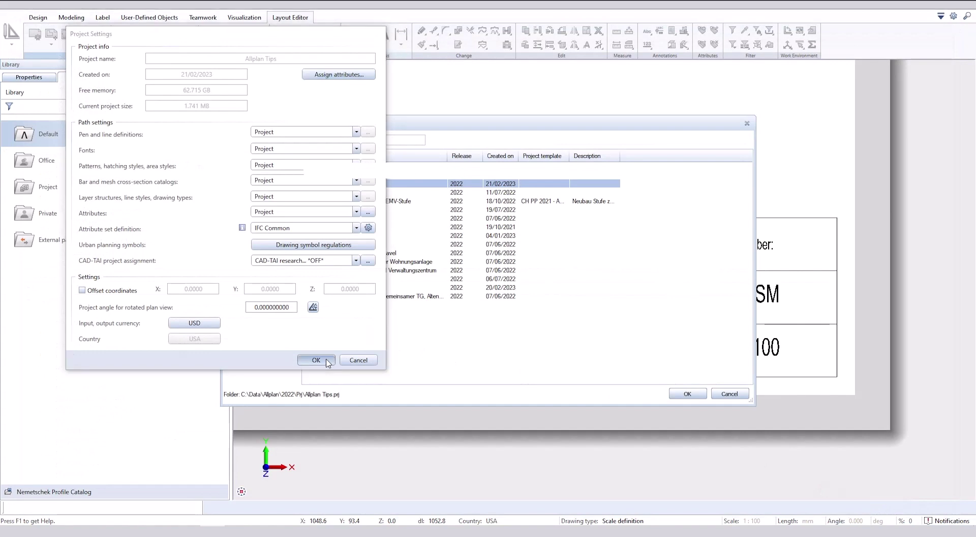
Step: Open Allplan Tips, check the title block shows Allplan Tip, ALLTO Software and 001, then return to Plan 3
left_click(687, 395)
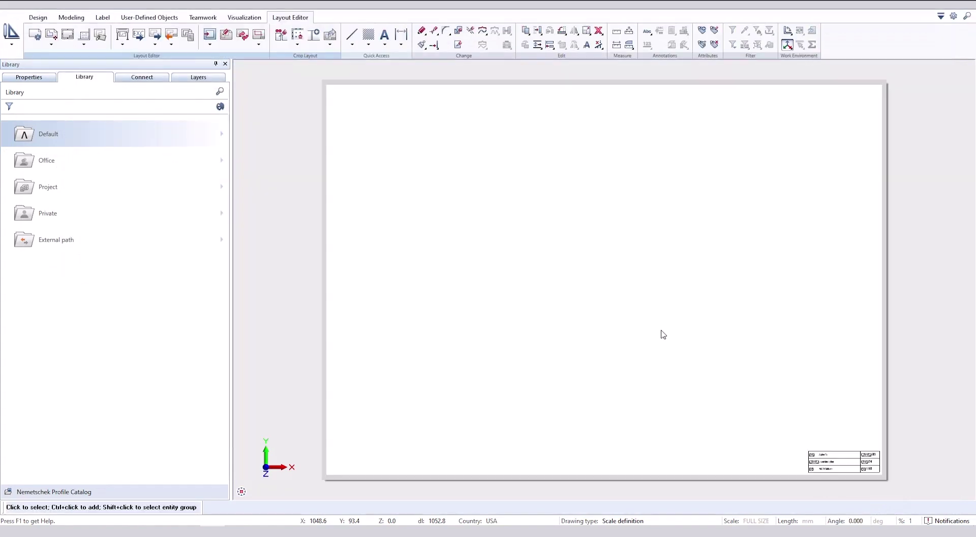
scroll(640, 351, "up", 5)
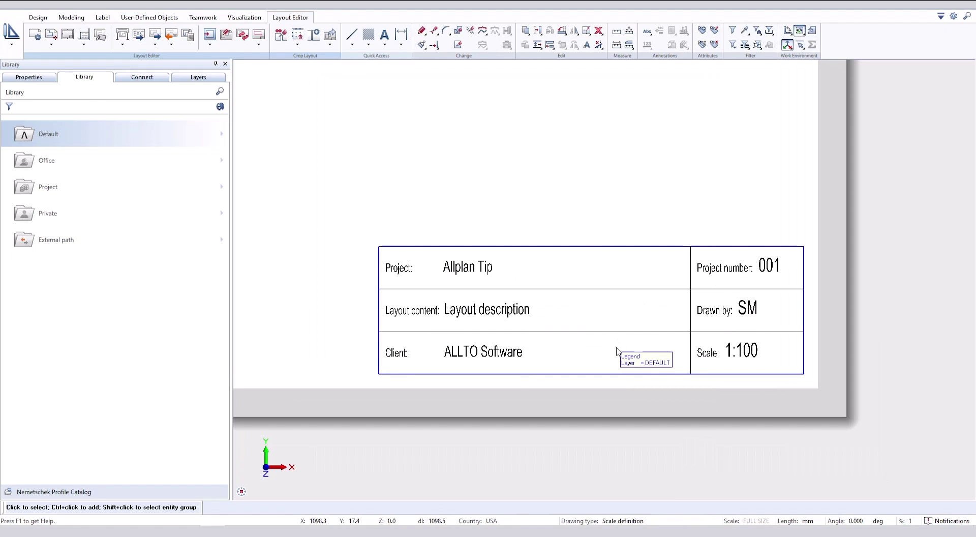
scroll(617, 351, "up", 1)
scroll(666, 448, "up", 1)
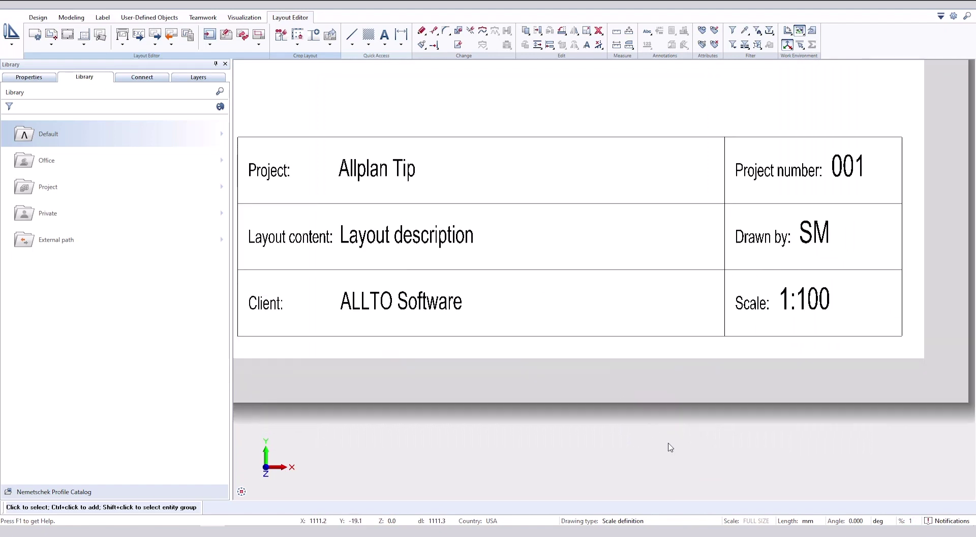
scroll(674, 427, "down", 2)
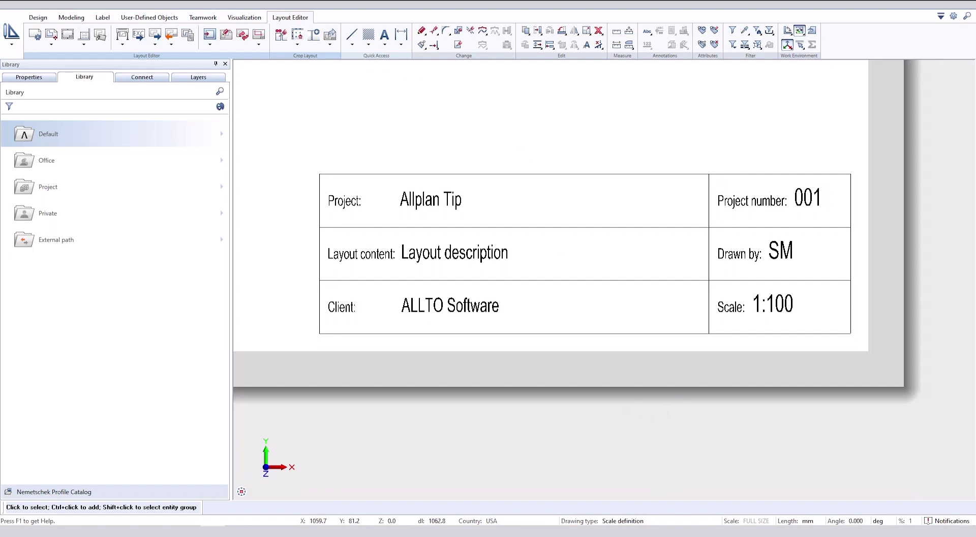
left_click(244, 16)
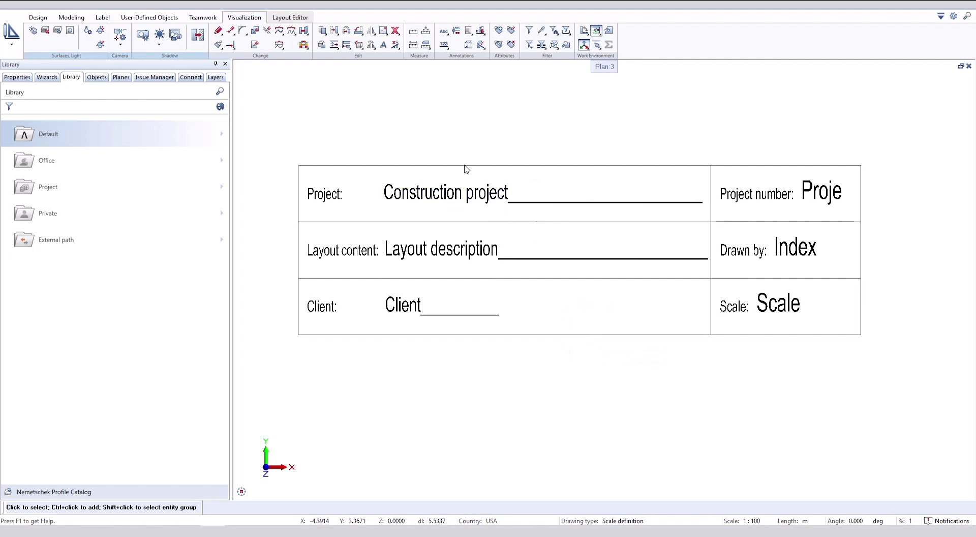
Step: Renumber the Construction project, Layout description, Client, Project number, Index and Scale cells in order
left_click(163, 18)
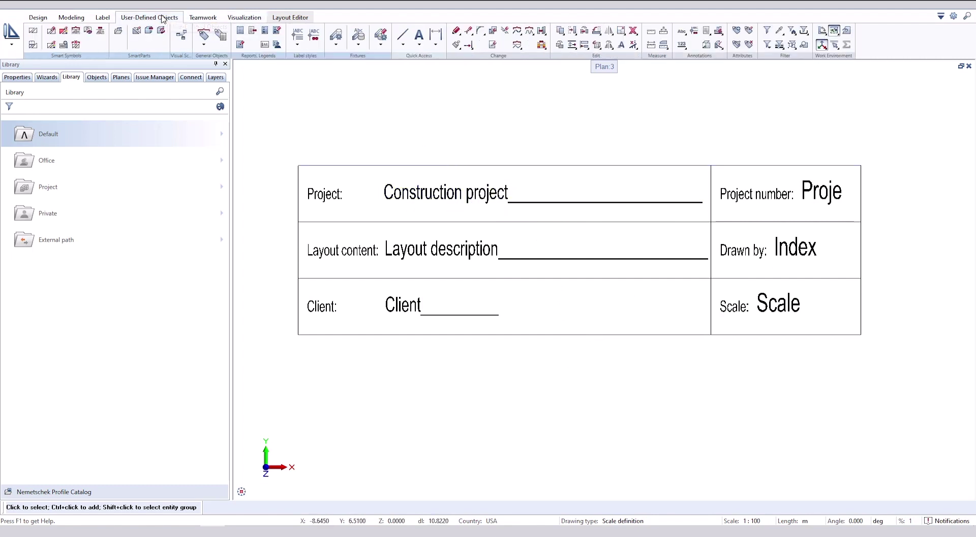
left_click(265, 45)
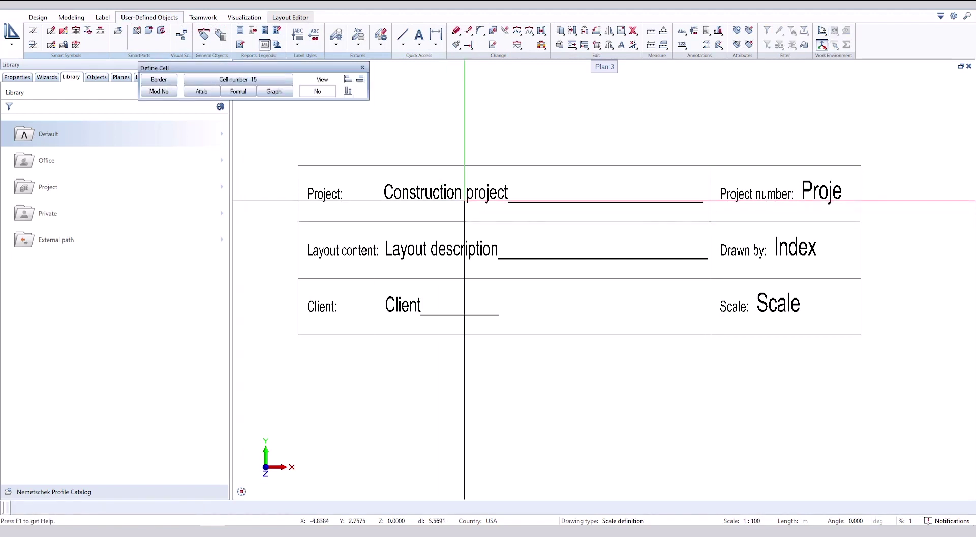
left_click(161, 95)
left_click(486, 194)
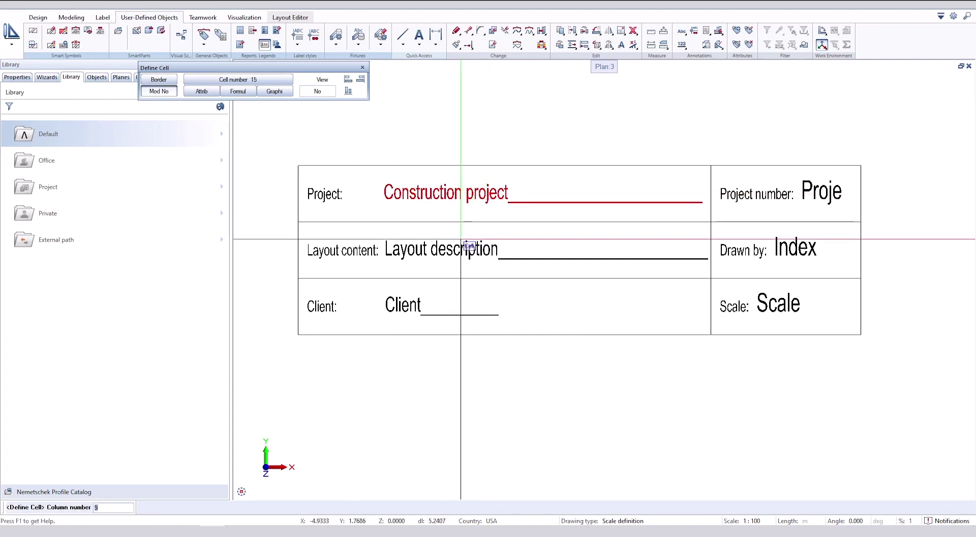
key("Return")
left_click(468, 247)
key("Return")
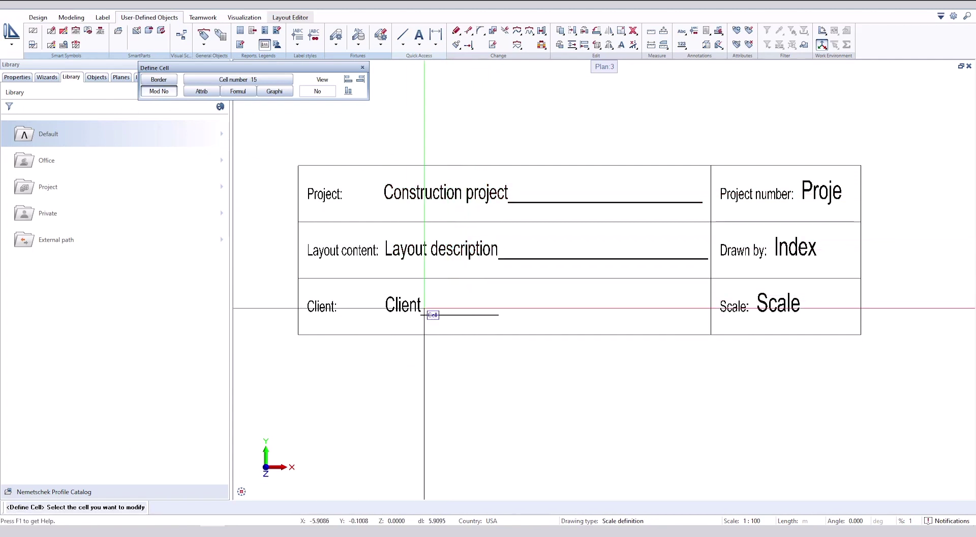
left_click(429, 310)
key("Return")
left_click(820, 195)
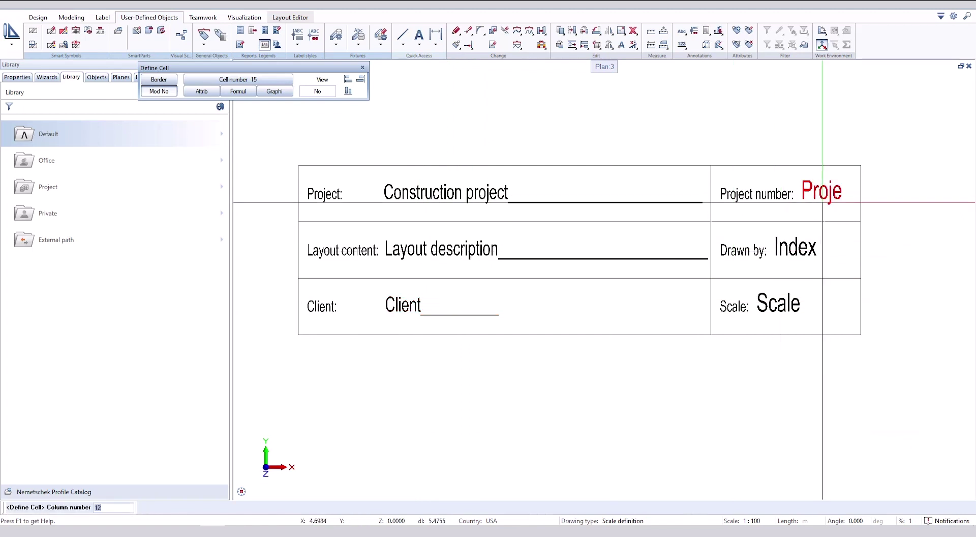
key("Return")
left_click(802, 249)
key("Return")
left_click(788, 304)
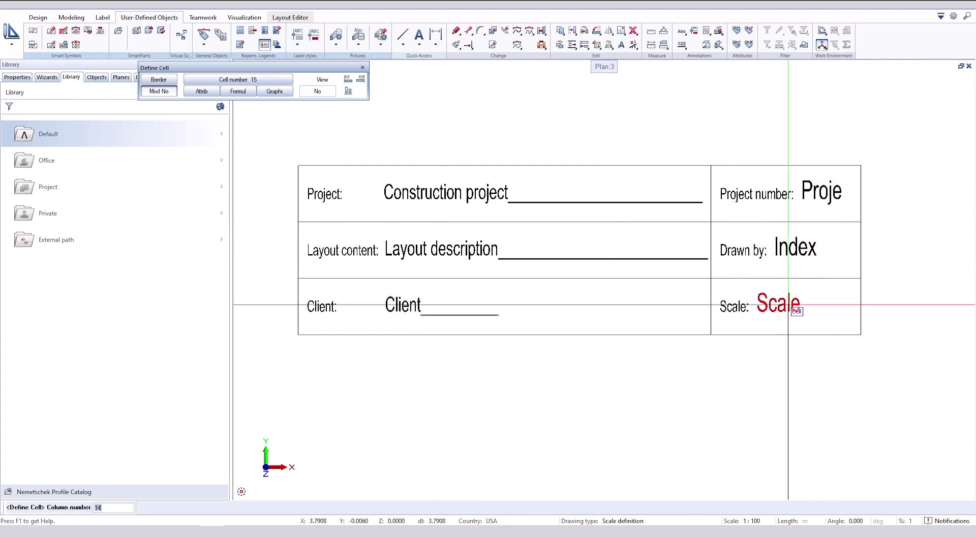
key("Return")
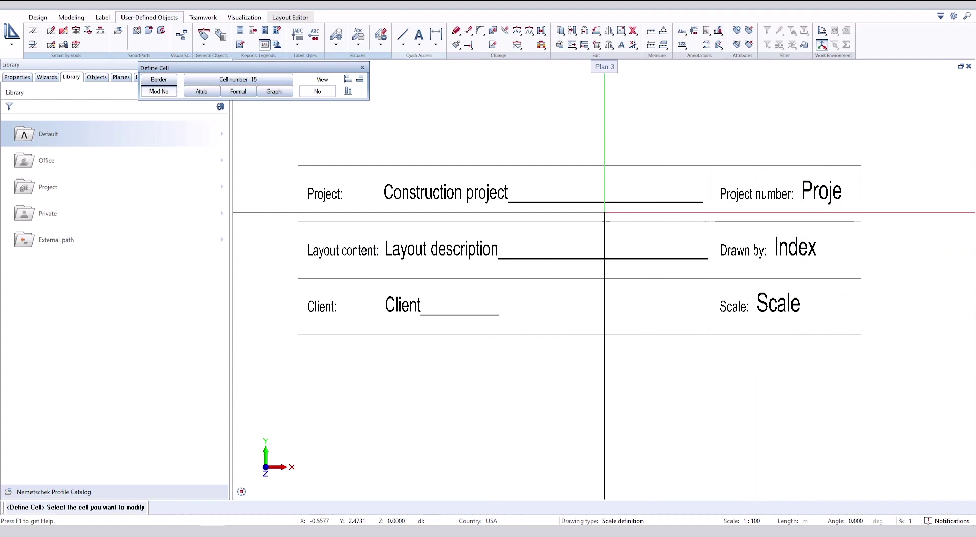
Step: Exit cell definition and delete the Layout description field from the Layout content row
key("Escape")
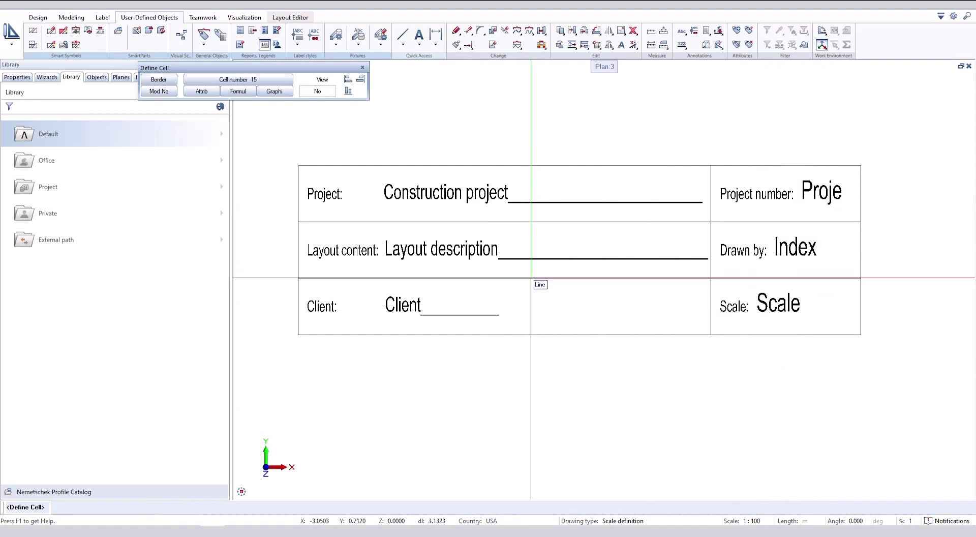
key("Escape")
left_click(493, 253)
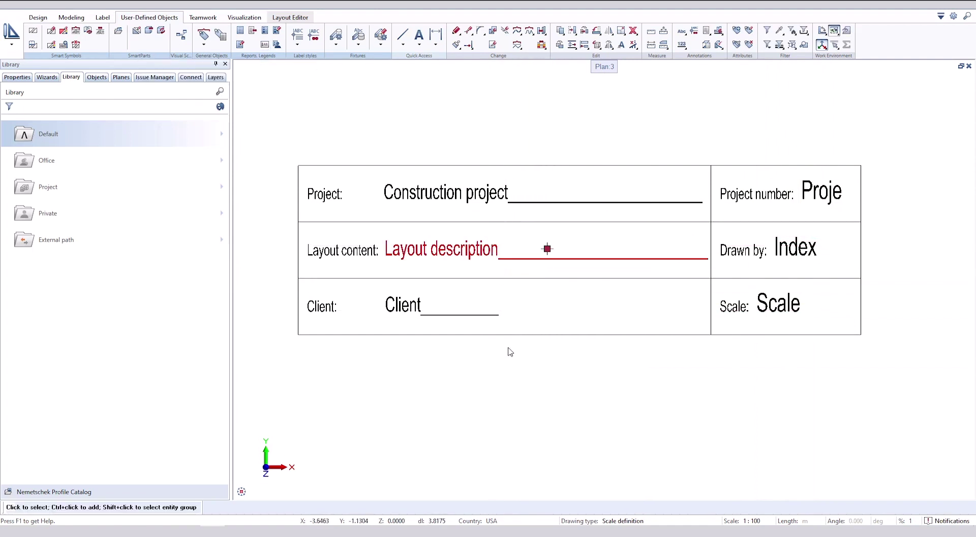
key("Delete")
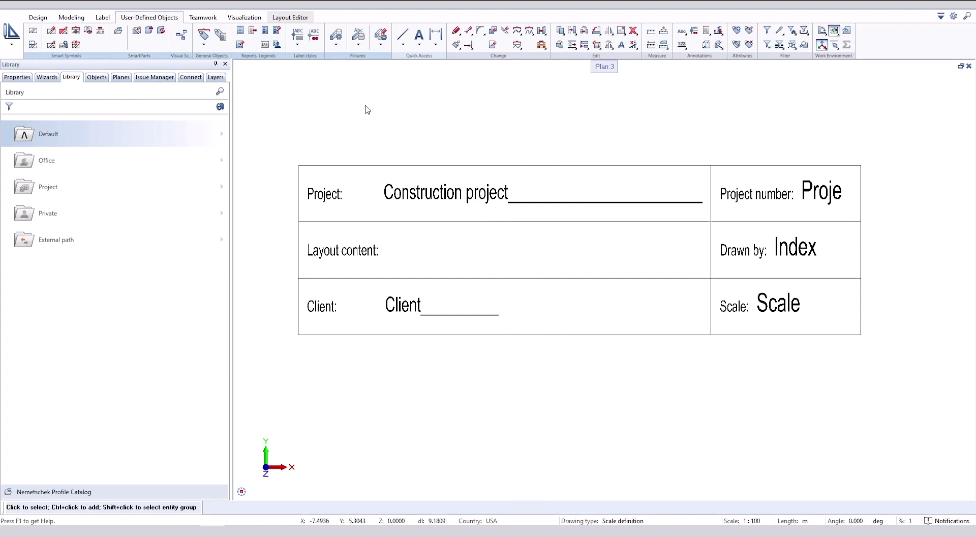
Step: Try a row-based legend over the whole title block, dismissing the cell-sequence warning
left_click(264, 32)
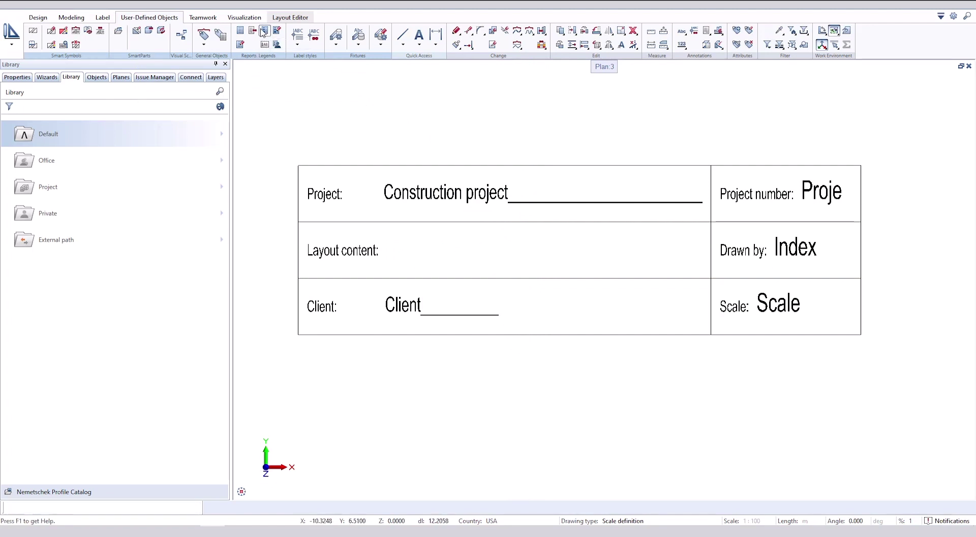
left_click(232, 92)
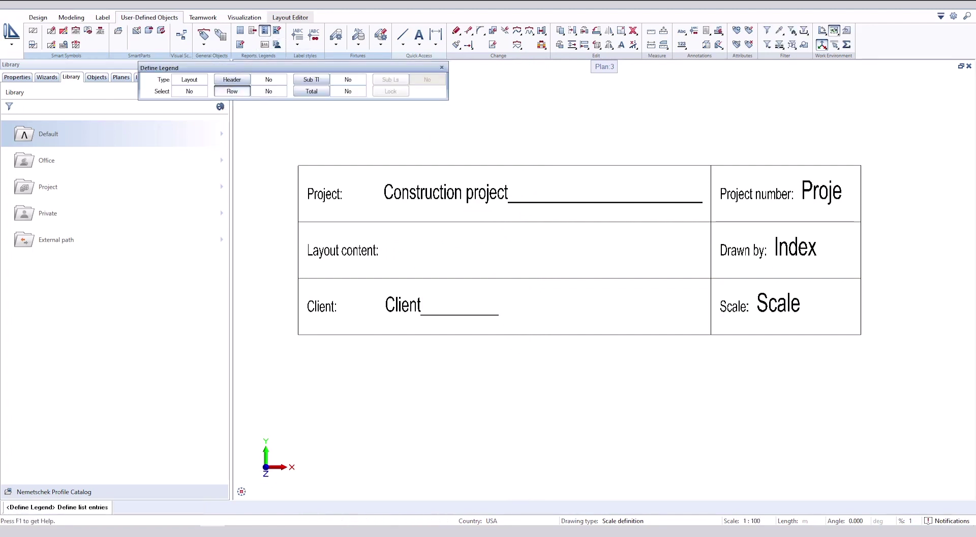
left_click_drag(283, 152, 921, 375)
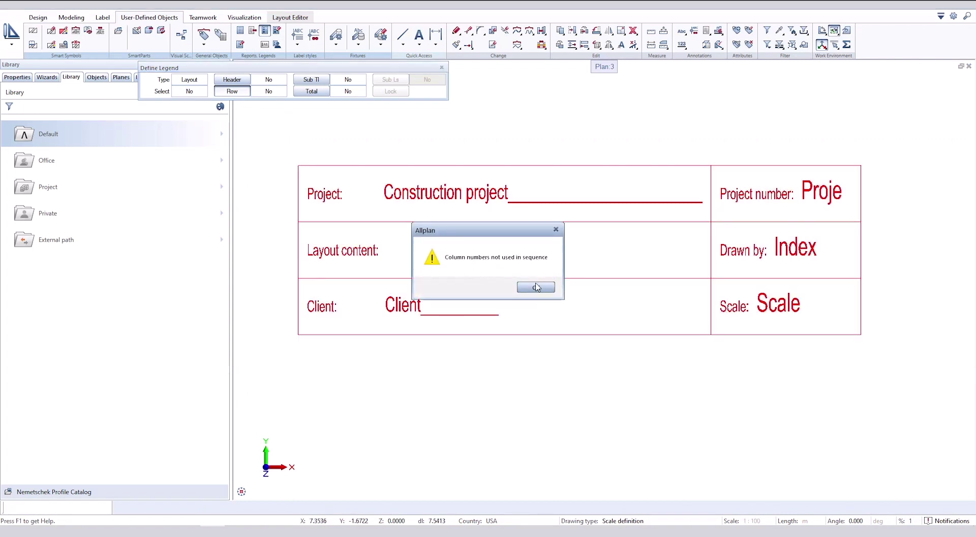
left_click(555, 230)
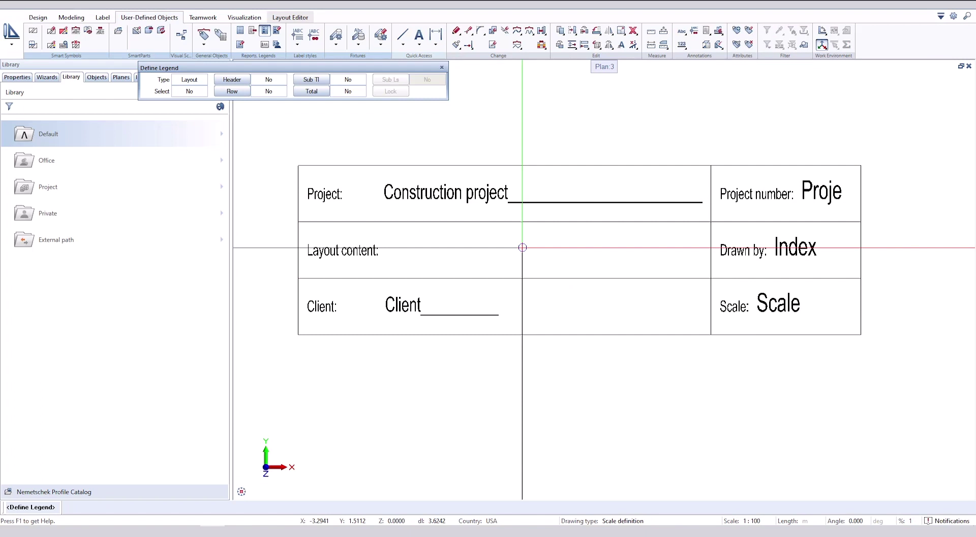
key("Escape")
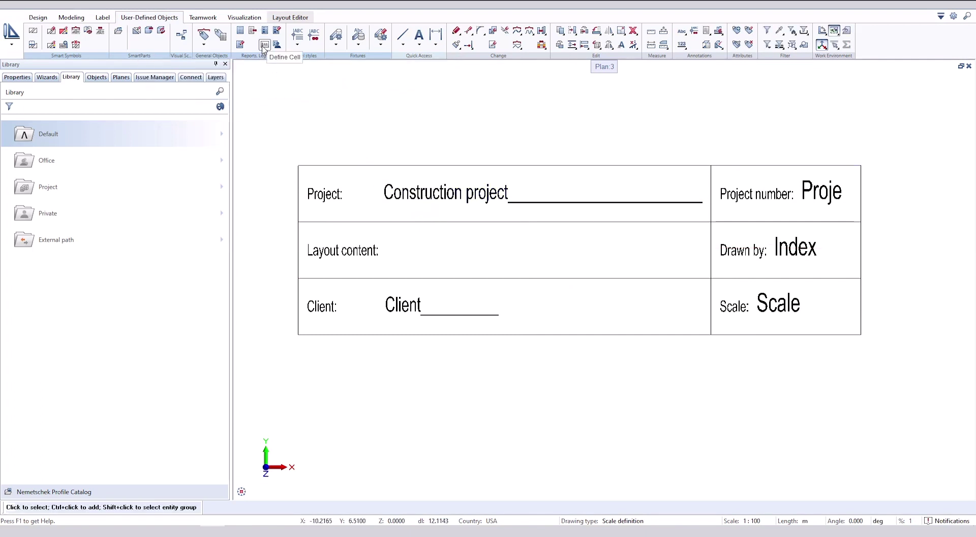
Step: Give the Construction project cell column number 10
left_click(264, 44)
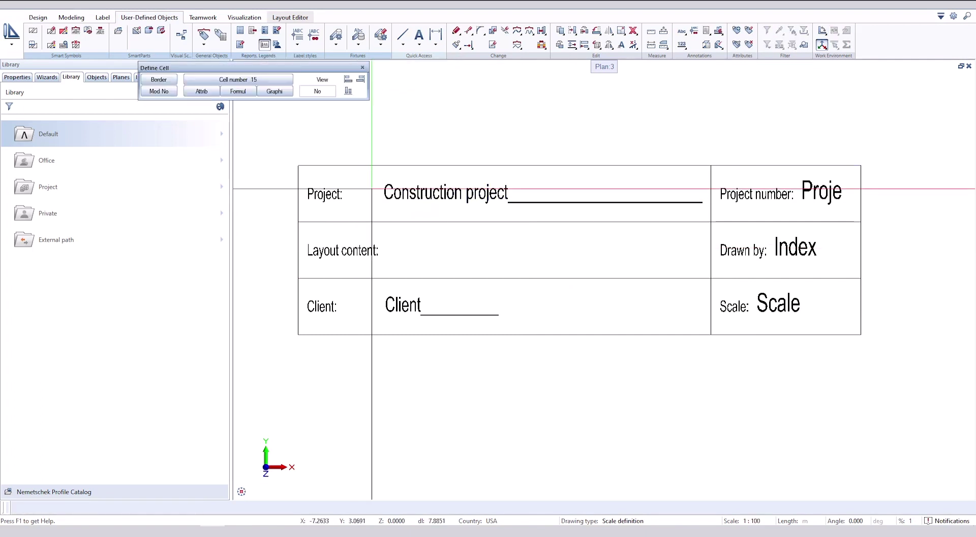
left_click(434, 201)
key("Return")
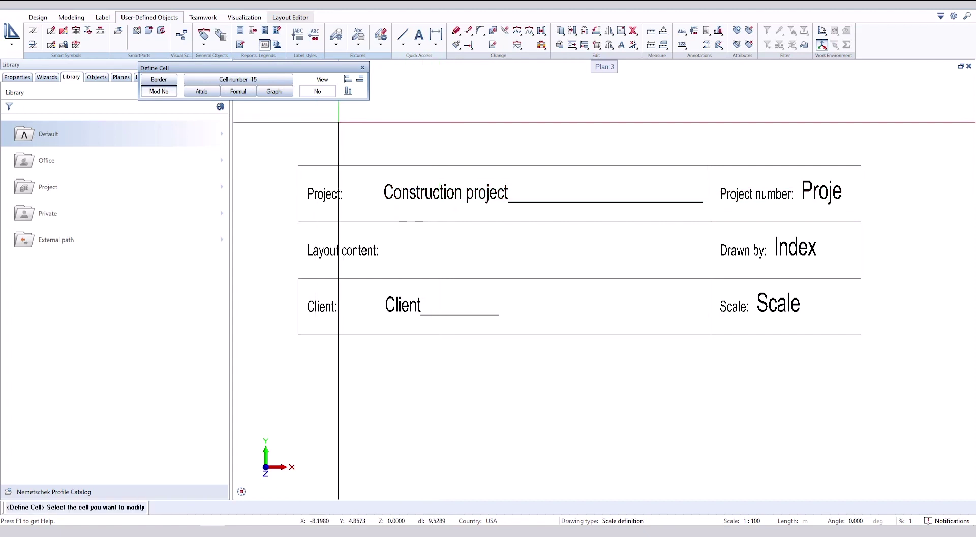
key("Escape")
key("Escape")
Step: Re-select the title block entries as a Layout-type legend row
left_click(265, 31)
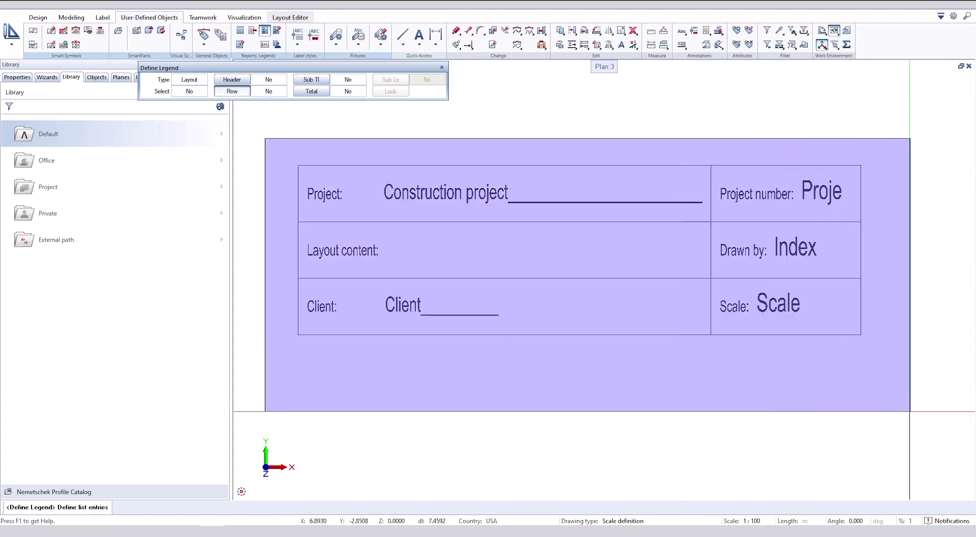
left_click_drag(265, 138, 910, 409)
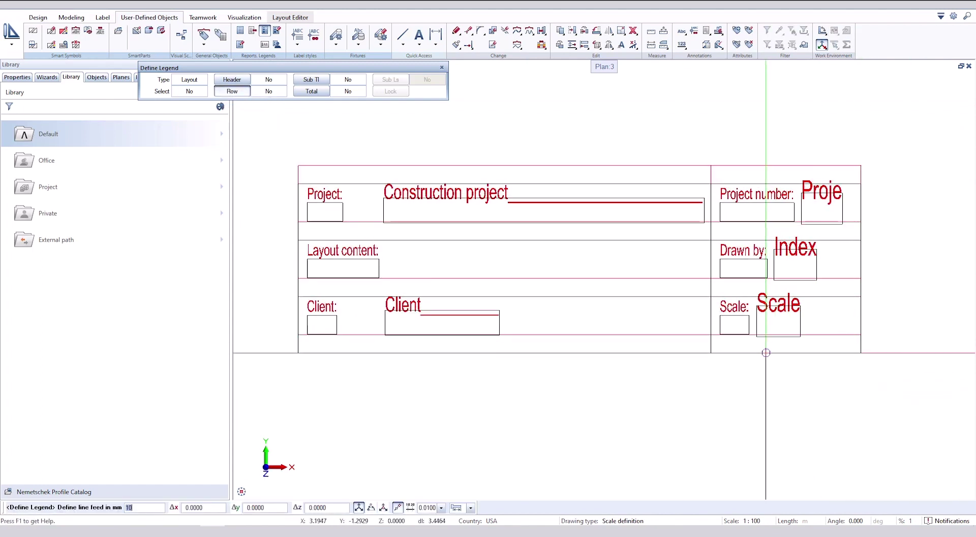
key("Return")
key("Escape")
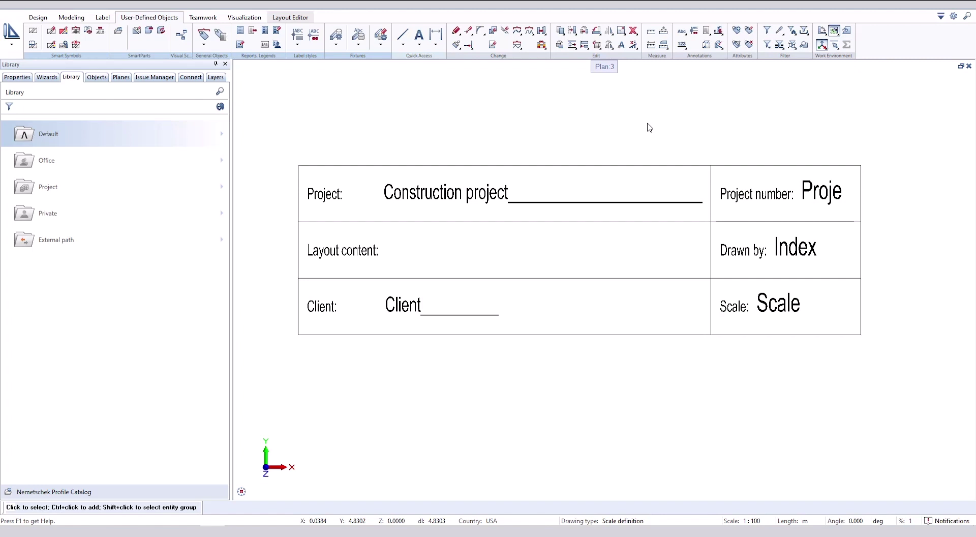